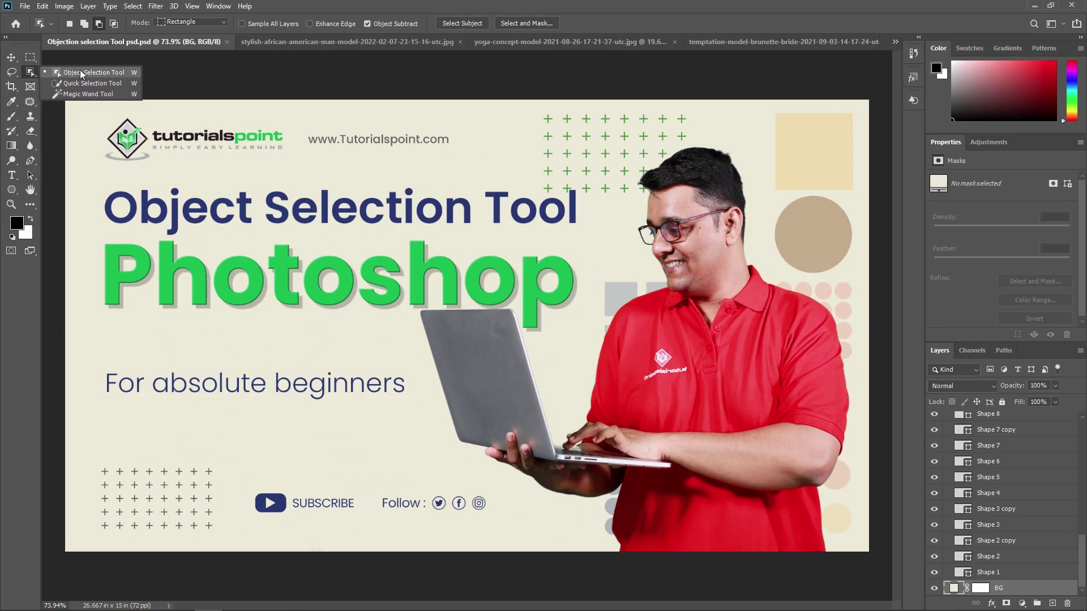
# Step: Look through the open photos of the man, the yoga woman and the bride, and return to the man's photo with Object Selection active
pyautogui.click(80, 69)
pyautogui.click(285, 42)
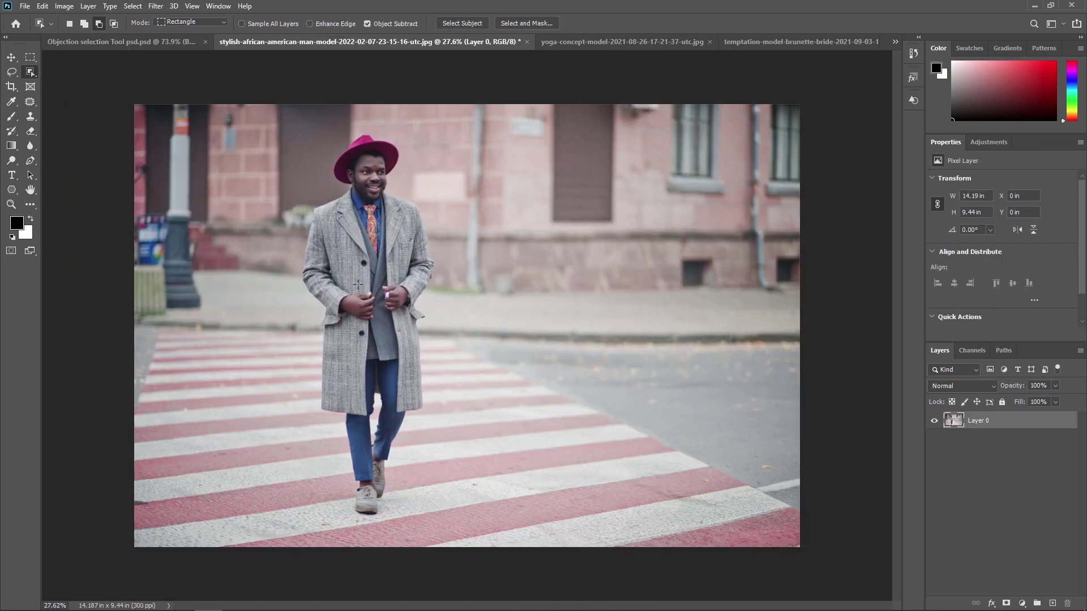
pyautogui.click(575, 41)
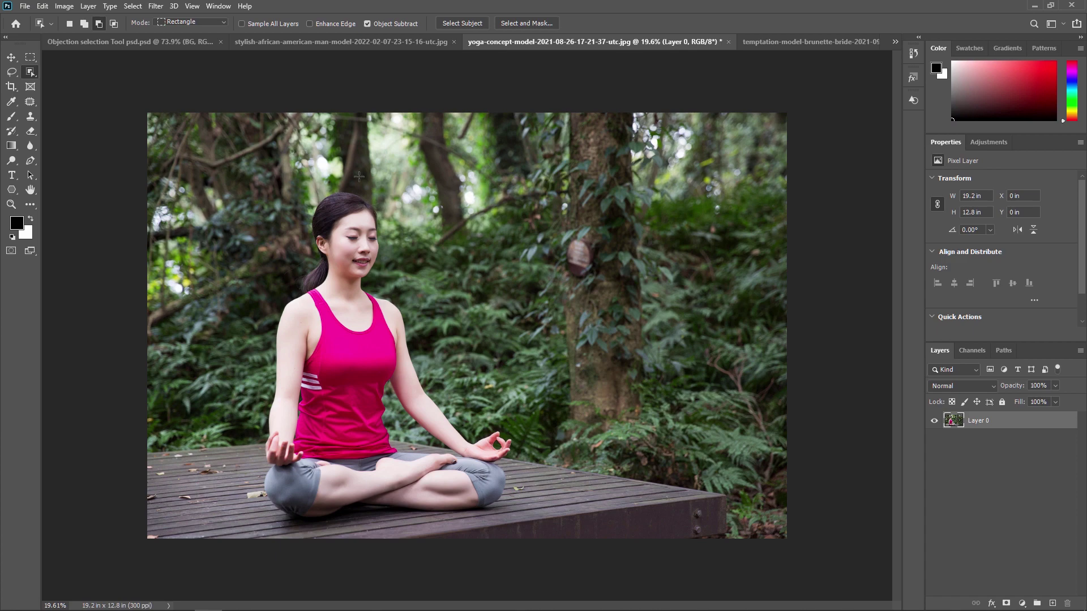
pyautogui.click(766, 44)
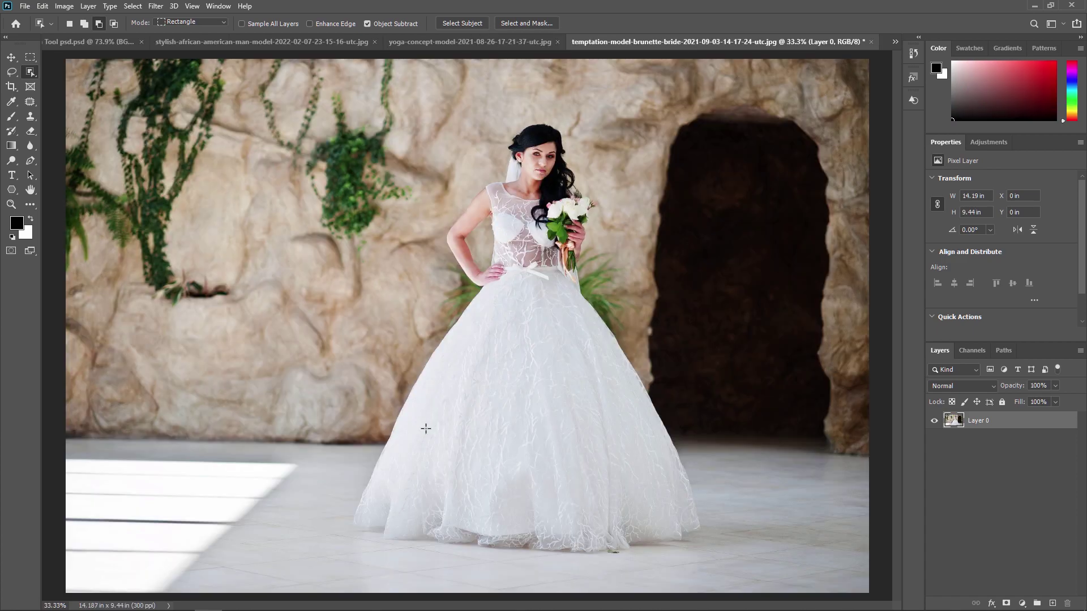
pyautogui.rightClick(31, 73)
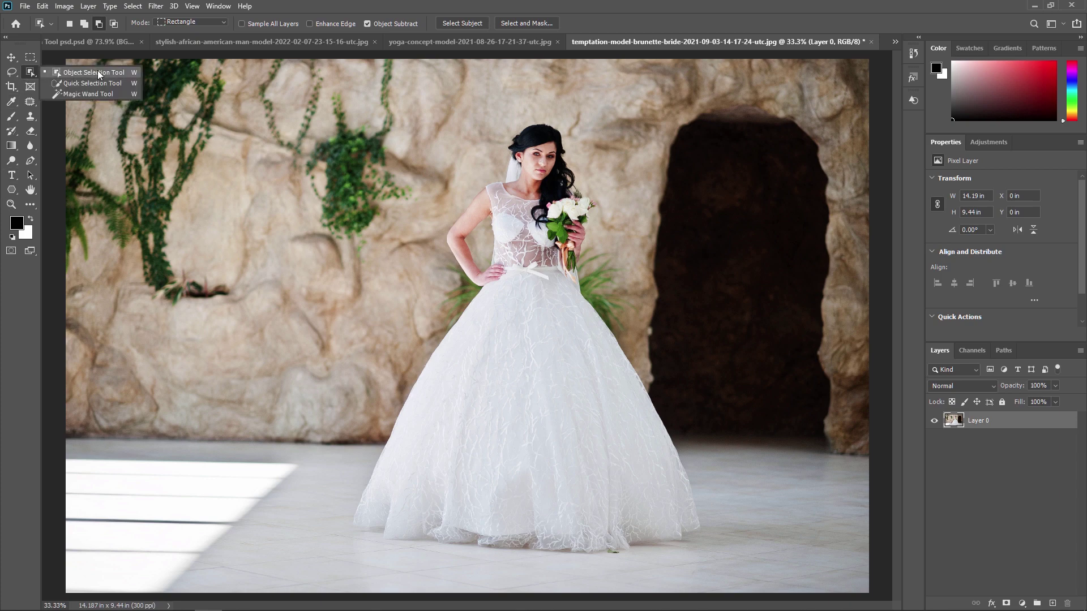
pyautogui.click(97, 71)
pyautogui.click(102, 41)
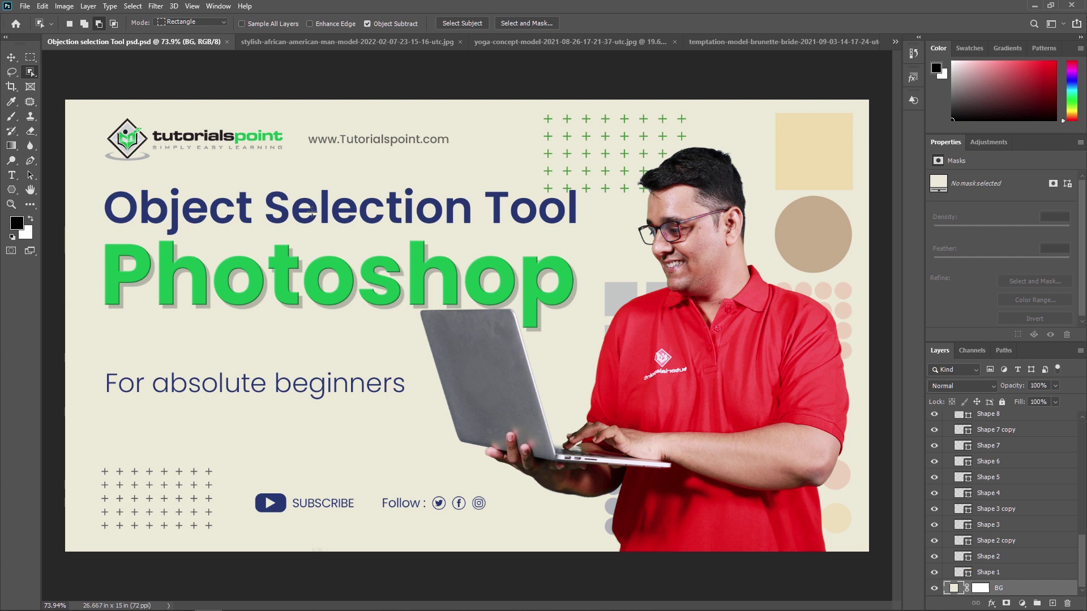
pyautogui.click(385, 41)
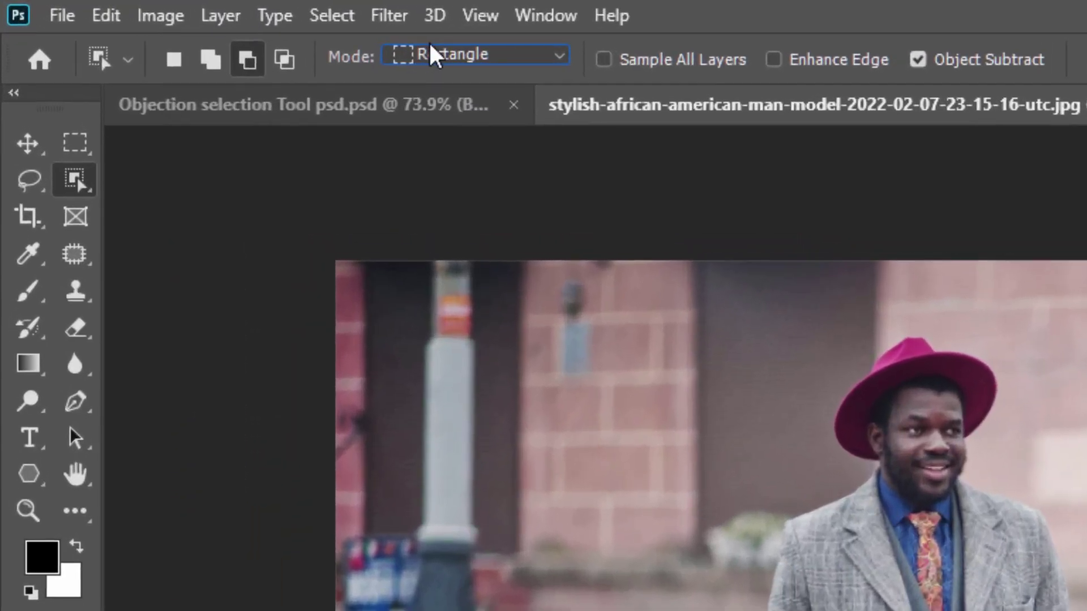
# Step: Set the Object Selection tool's mode to Lasso
pyautogui.click(463, 57)
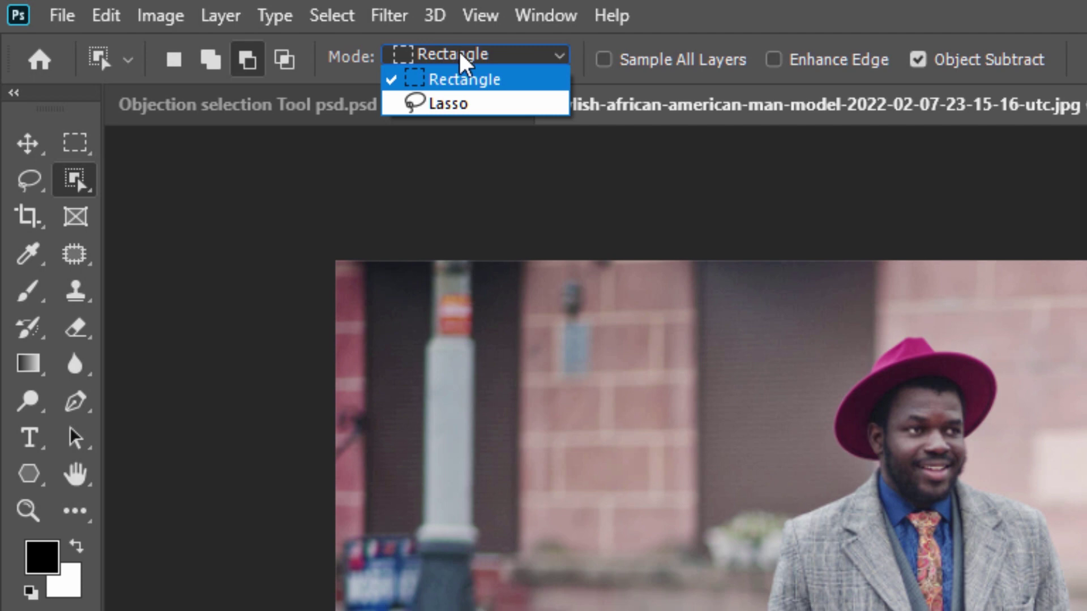
pyautogui.click(469, 103)
pyautogui.click(503, 58)
pyautogui.click(502, 59)
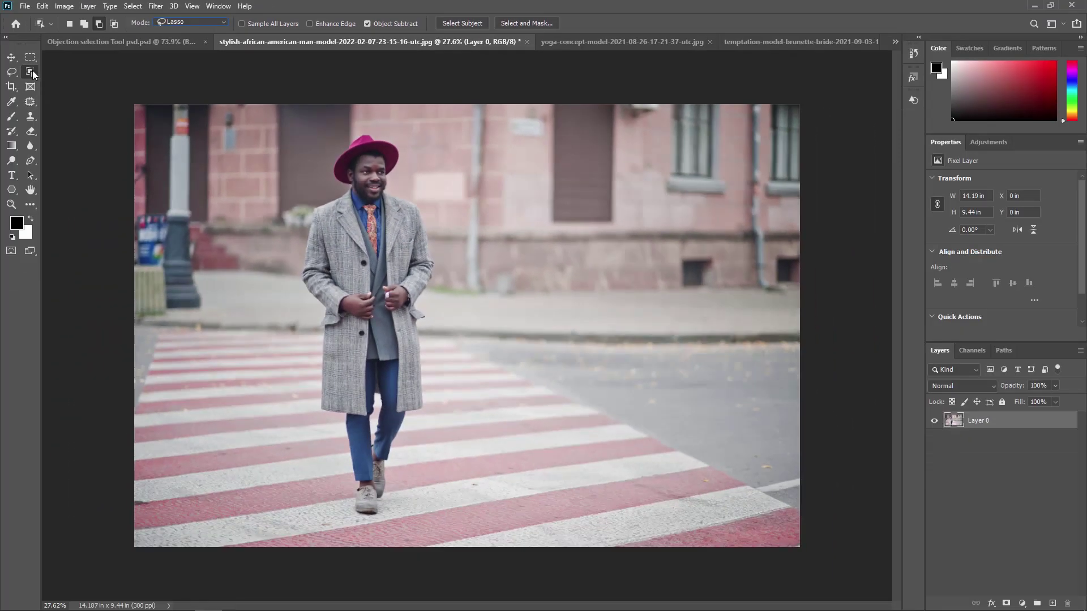
# Step: Select the man in the grey coat by enclosing his whole figure with the Object Selection tool in Rectangle mode
pyautogui.rightClick(32, 70)
pyautogui.click(86, 70)
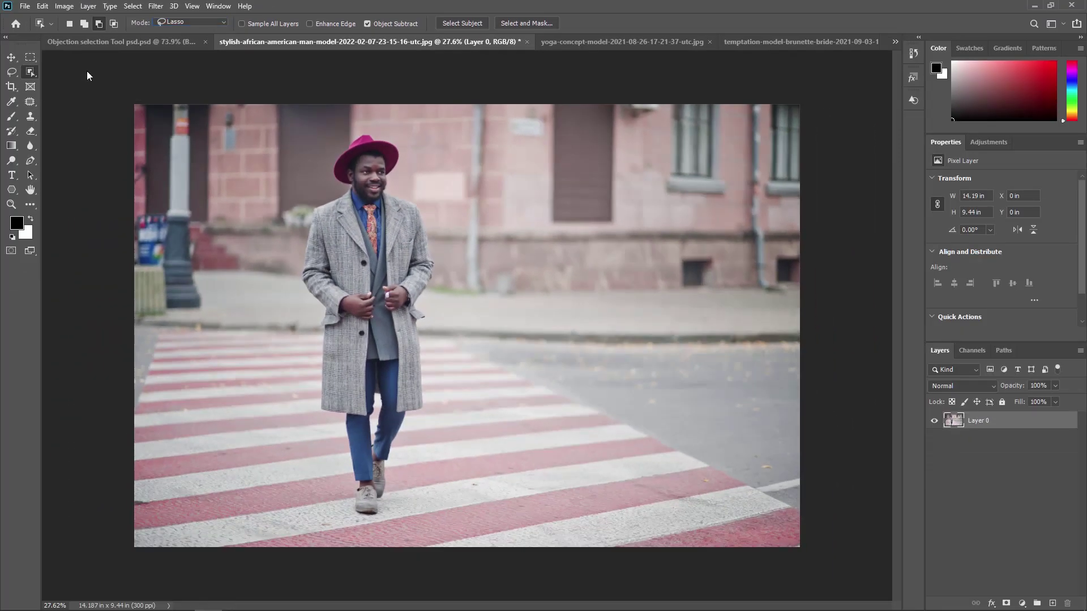
pyautogui.rightClick(31, 76)
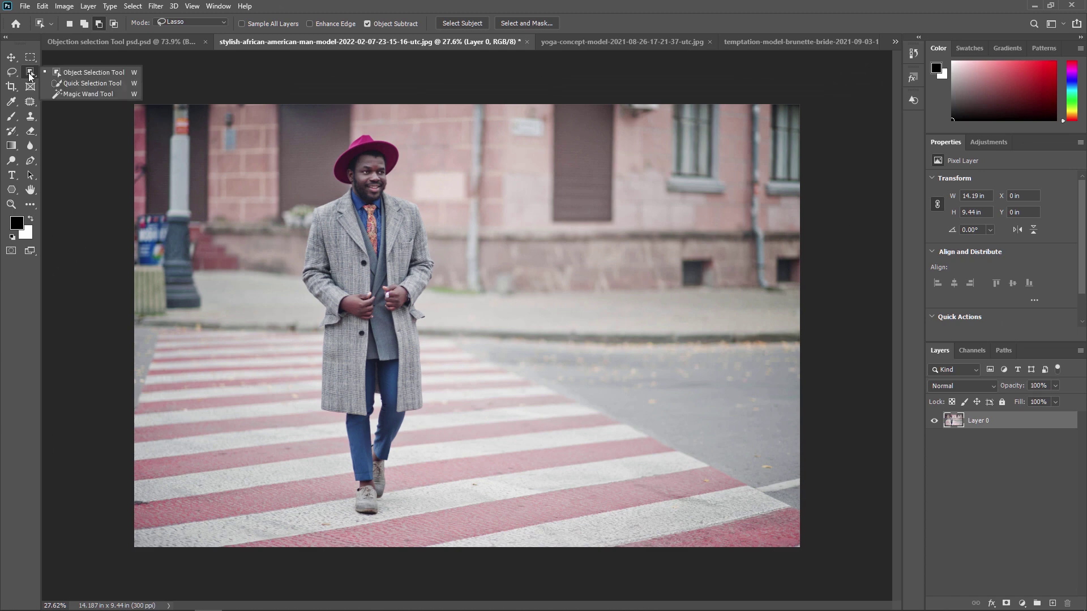
pyautogui.click(76, 72)
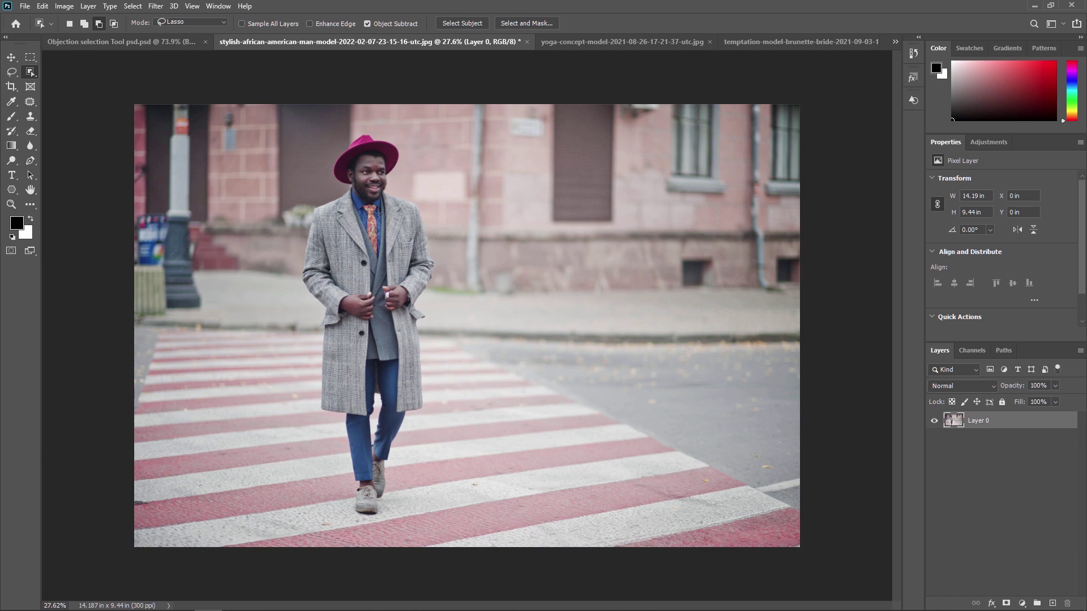
pyautogui.rightClick(37, 69)
pyautogui.click(65, 72)
pyautogui.click(162, 23)
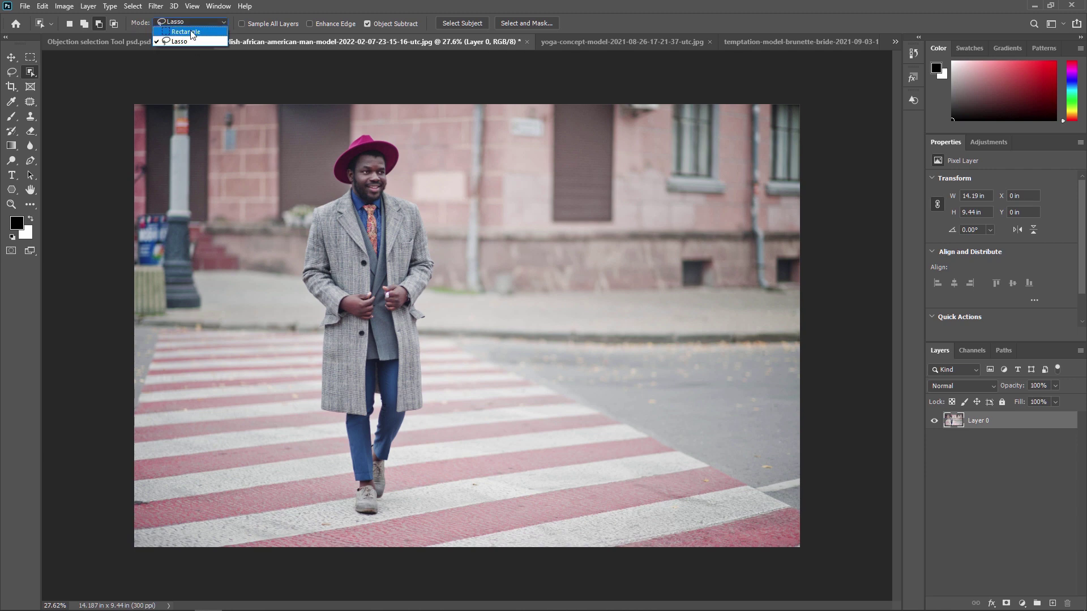
pyautogui.click(187, 32)
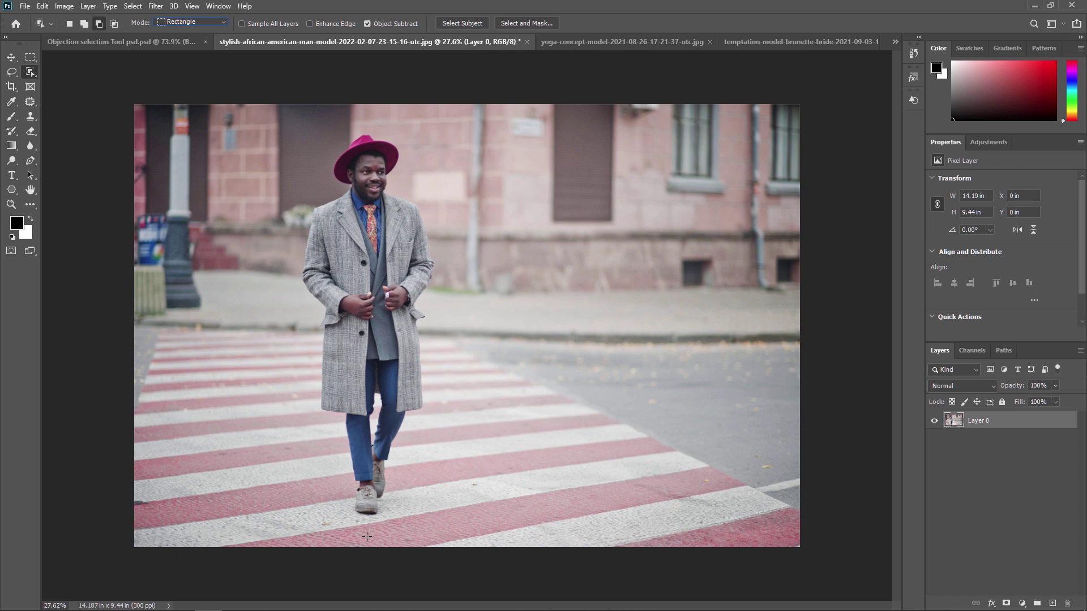
pyautogui.moveTo(275, 121); pyautogui.dragTo(505, 525)
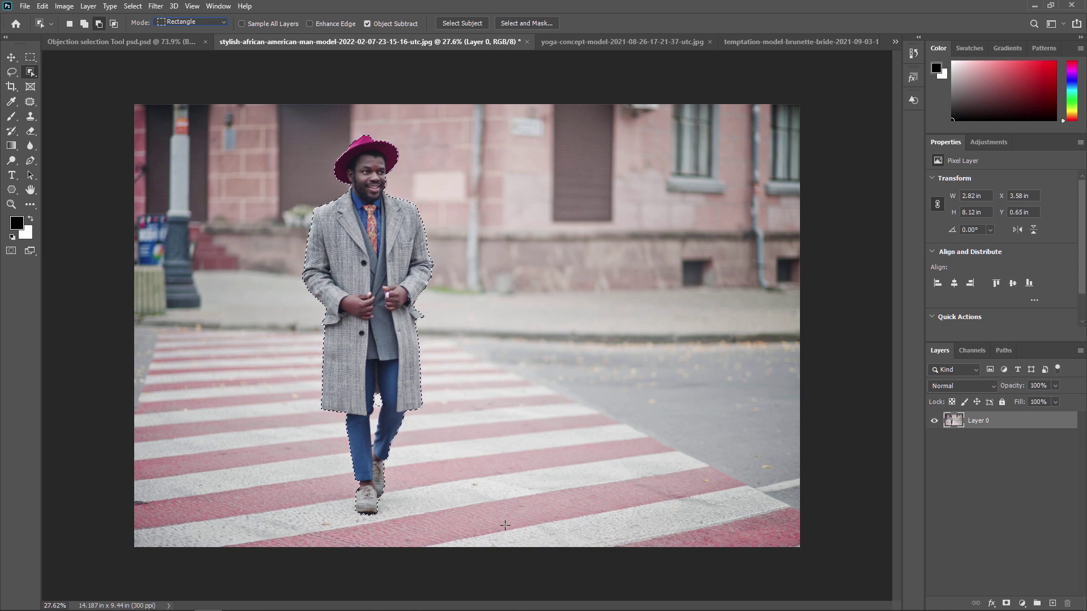
pyautogui.moveTo(14, 71); pyautogui.dragTo(76, 92)
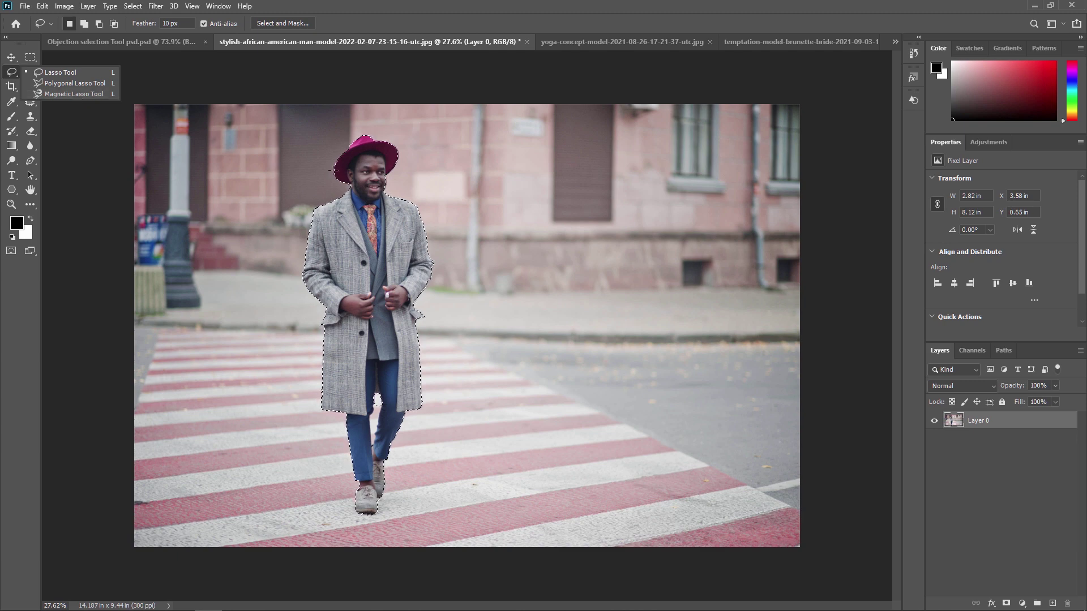
pyautogui.click(15, 71)
pyautogui.moveTo(30, 72); pyautogui.dragTo(73, 73)
pyautogui.click(73, 72)
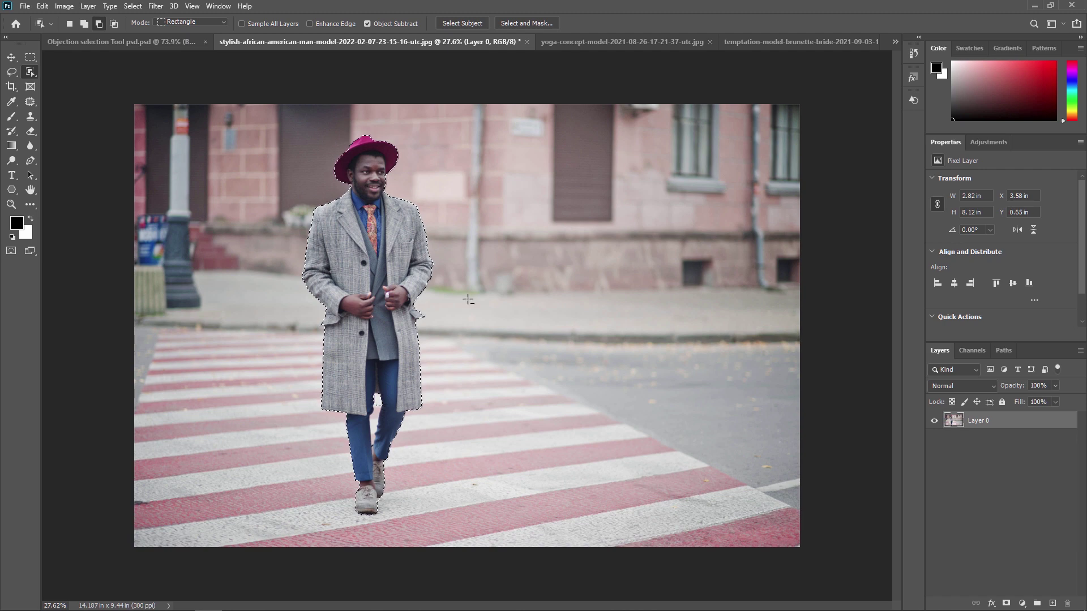
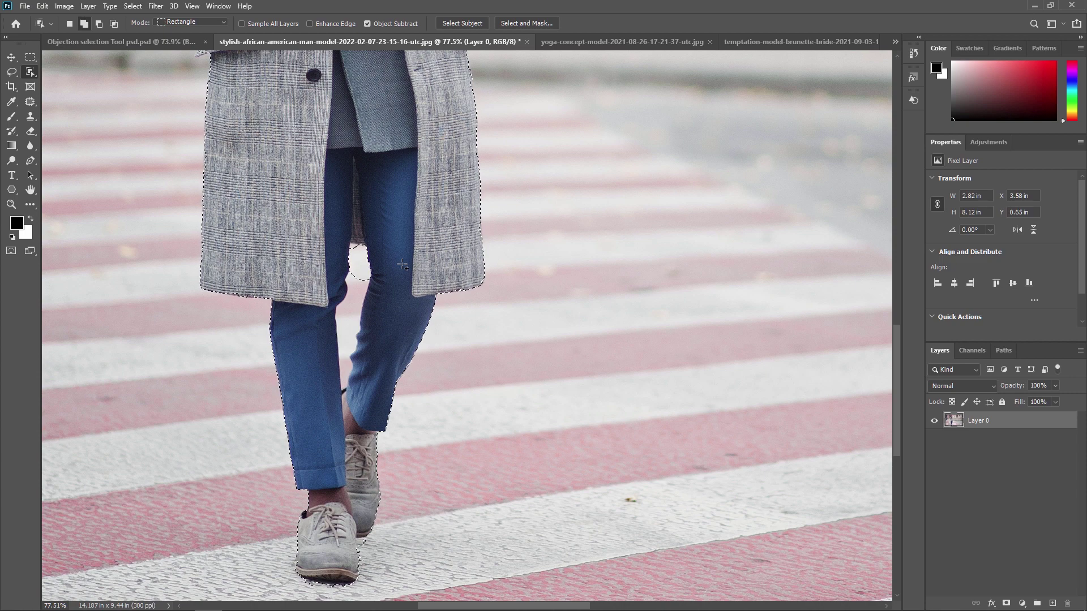
# Step: Switch the Object Selection mode to Lasso and subtract the background gap between the man's legs from the selection
pyautogui.press('alt')
pyautogui.click(196, 23)
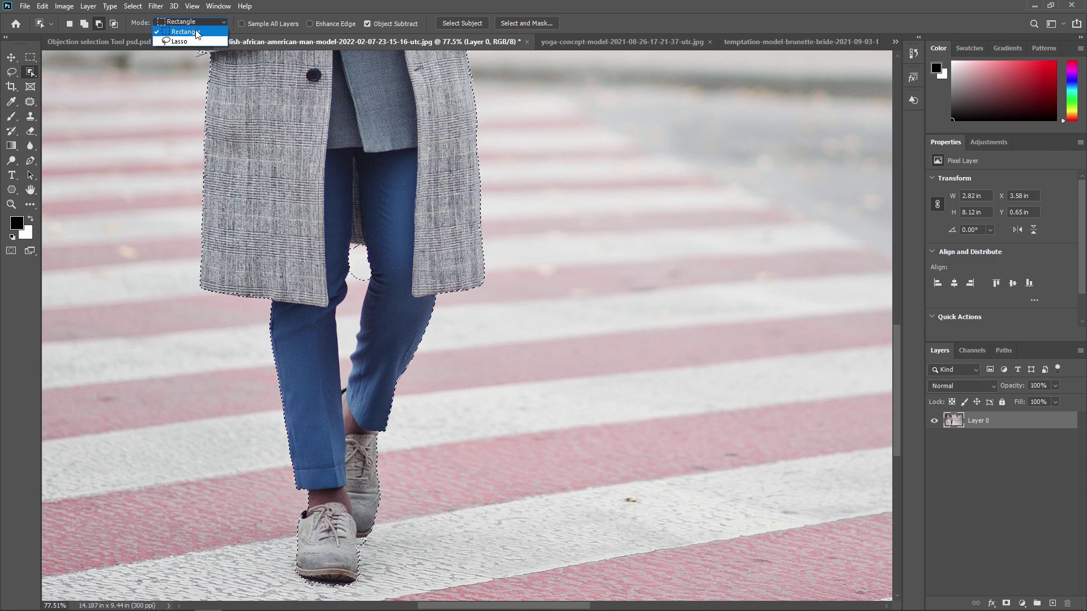
pyautogui.click(192, 42)
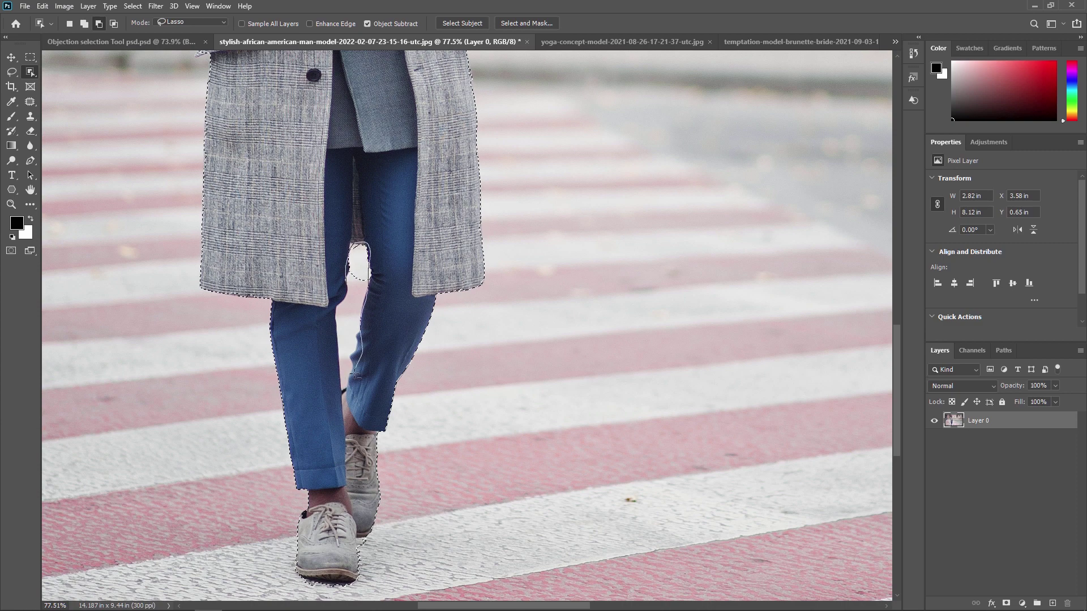
pyautogui.moveTo(337, 378)
pyautogui.mouseDown()
pyautogui.moveTo(341, 286)
pyautogui.moveTo(351, 279)
pyautogui.moveTo(375, 299)
pyautogui.mouseUp()
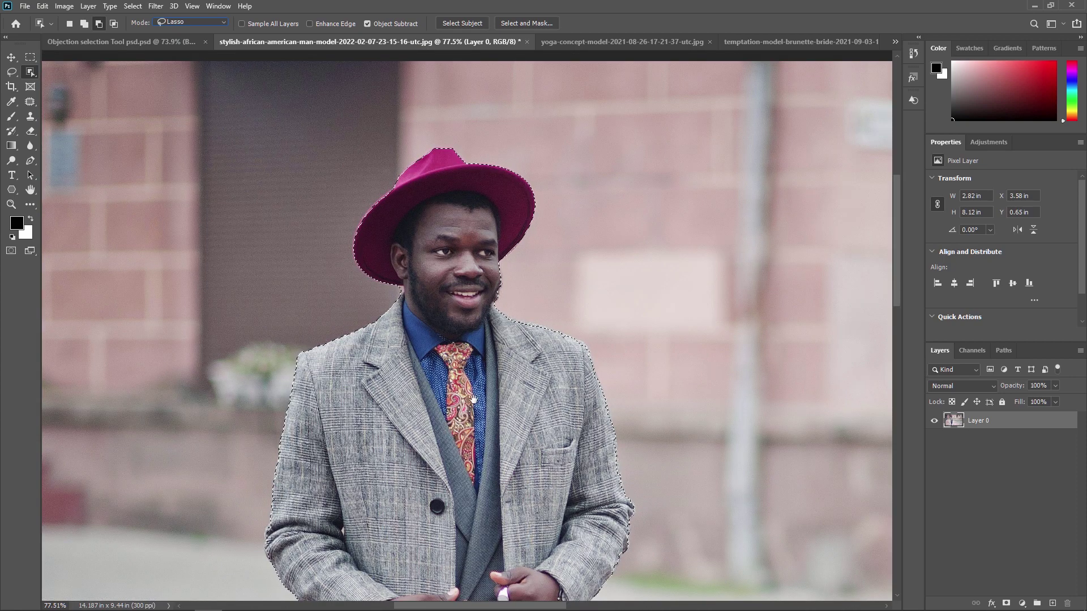
# Step: Copy the selected man from the street photo onto a new layer
pyautogui.scroll(-5, 446, 357)
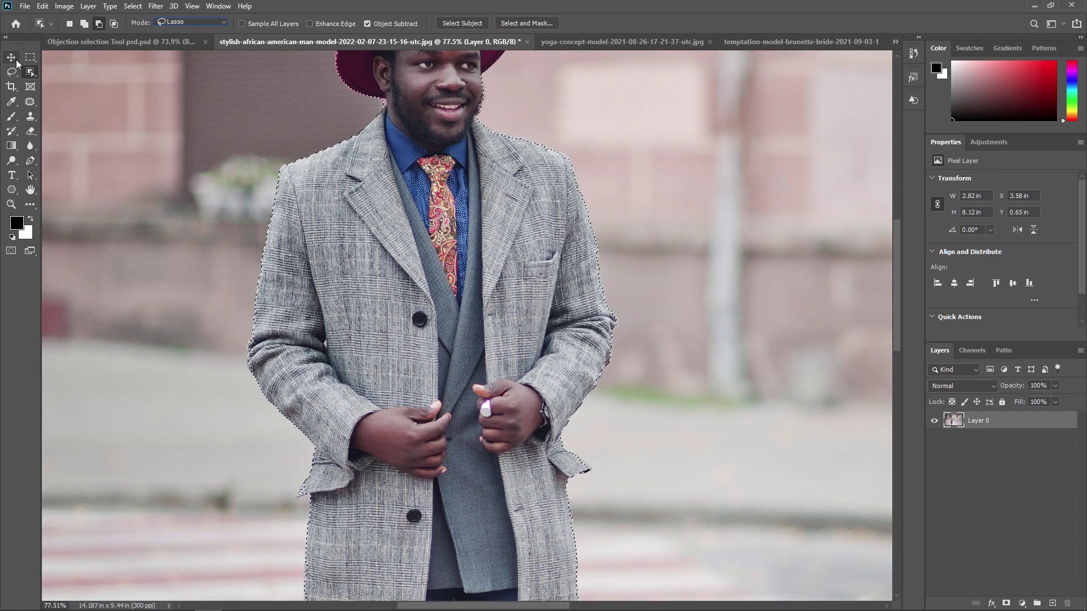
pyautogui.press('v')
pyautogui.scroll(-1, 378, 293)
pyautogui.scroll(-7, 378, 294)
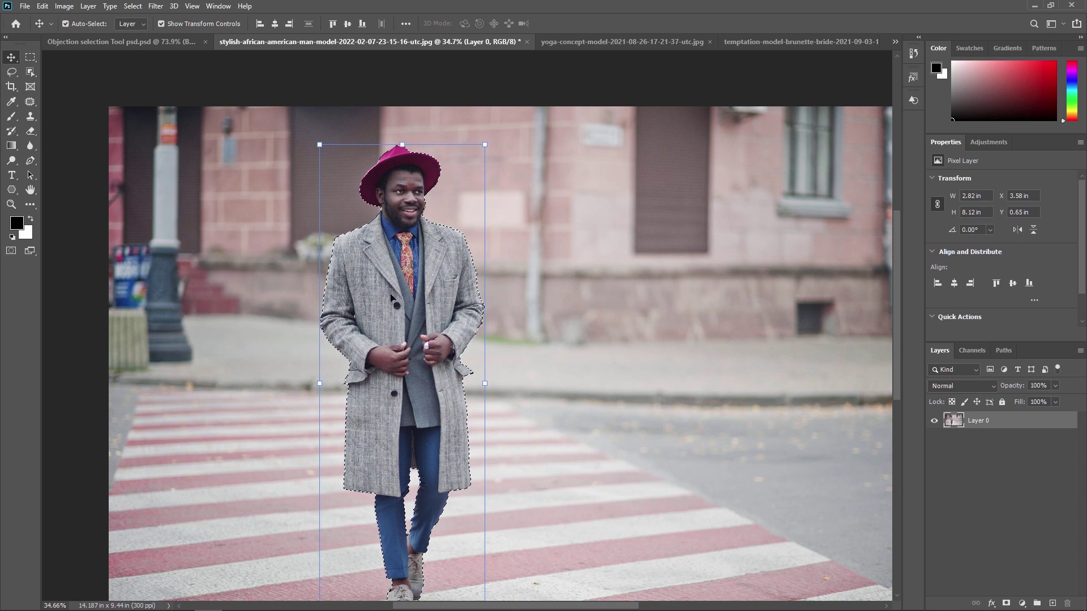
pyautogui.scroll(-2, 426, 281)
pyautogui.hotkey('ctrl', 'j')
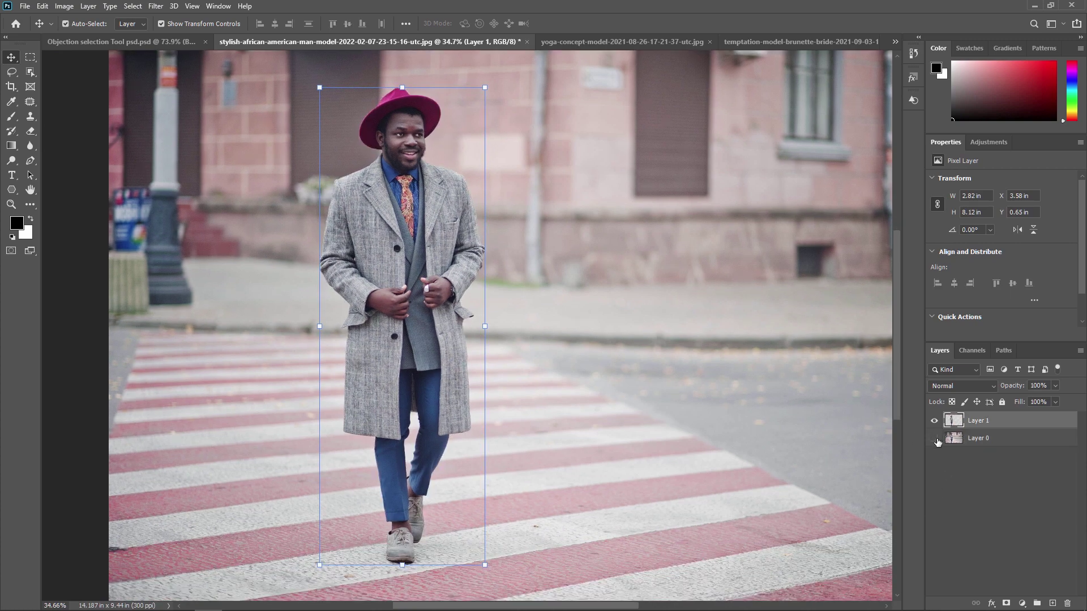
# Step: Hide Layer 0 and move the cut-out man to about X 5.06 in, Y 0.98 in
pyautogui.click(934, 438)
pyautogui.moveTo(329, 229); pyautogui.dragTo(496, 341)
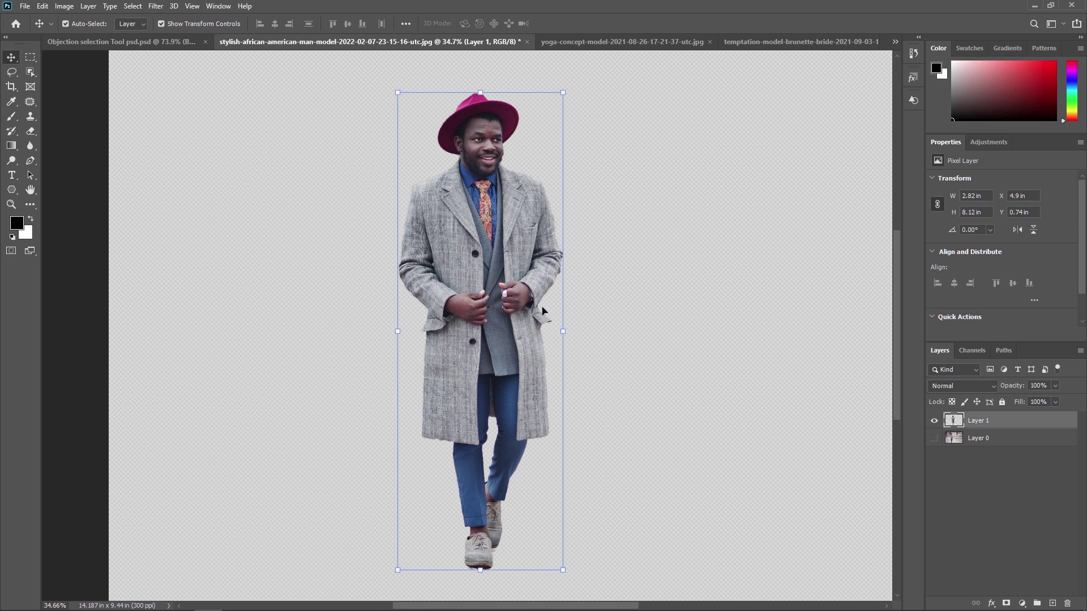
pyautogui.moveTo(492, 238); pyautogui.dragTo(501, 252)
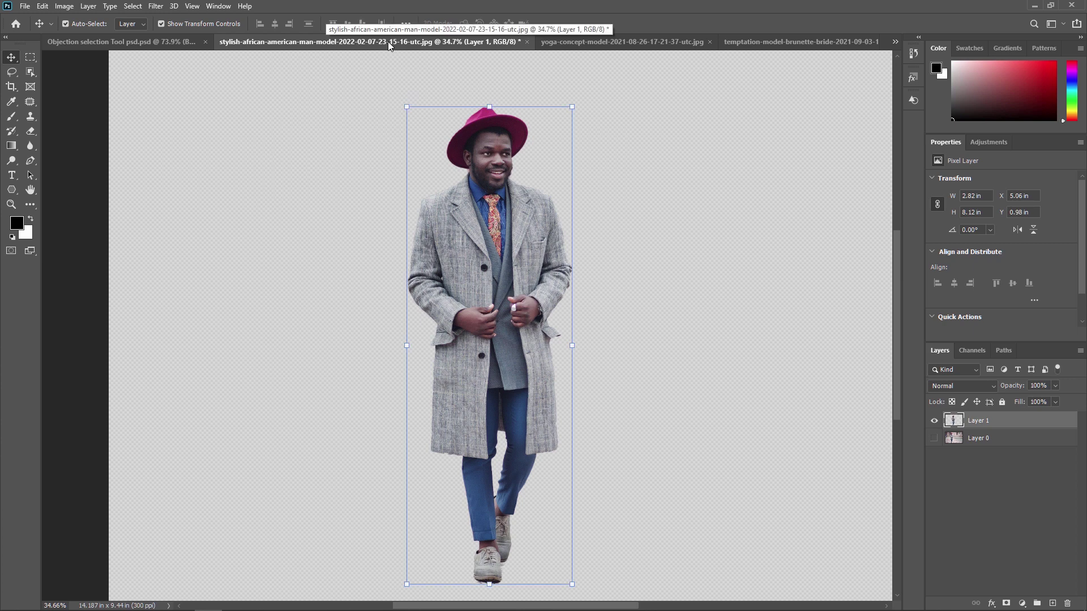
# Step: Bring up the yoga photo and select the meditating woman with the Object Selection tool in Rectangle mode
pyautogui.click(592, 41)
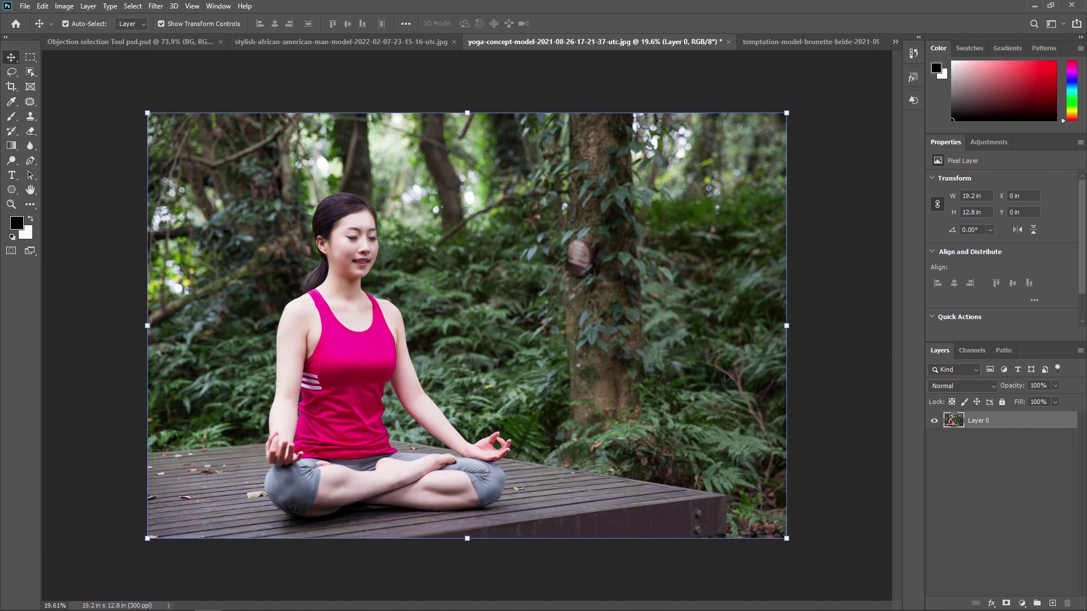
pyautogui.click(30, 71)
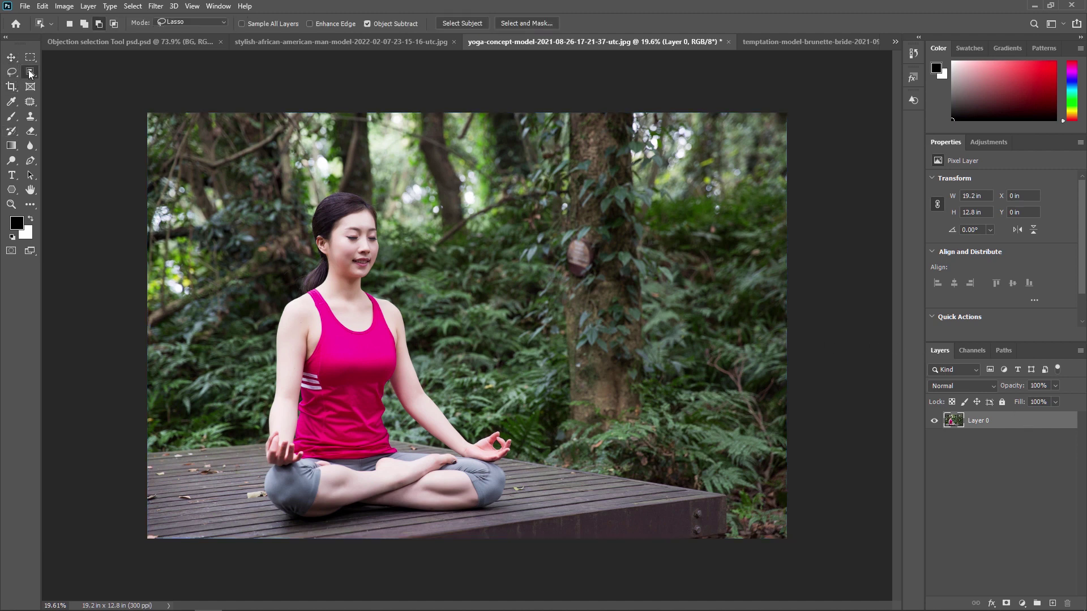
pyautogui.click(84, 74)
pyautogui.moveTo(227, 169); pyautogui.dragTo(536, 352)
pyautogui.rightClick(32, 74)
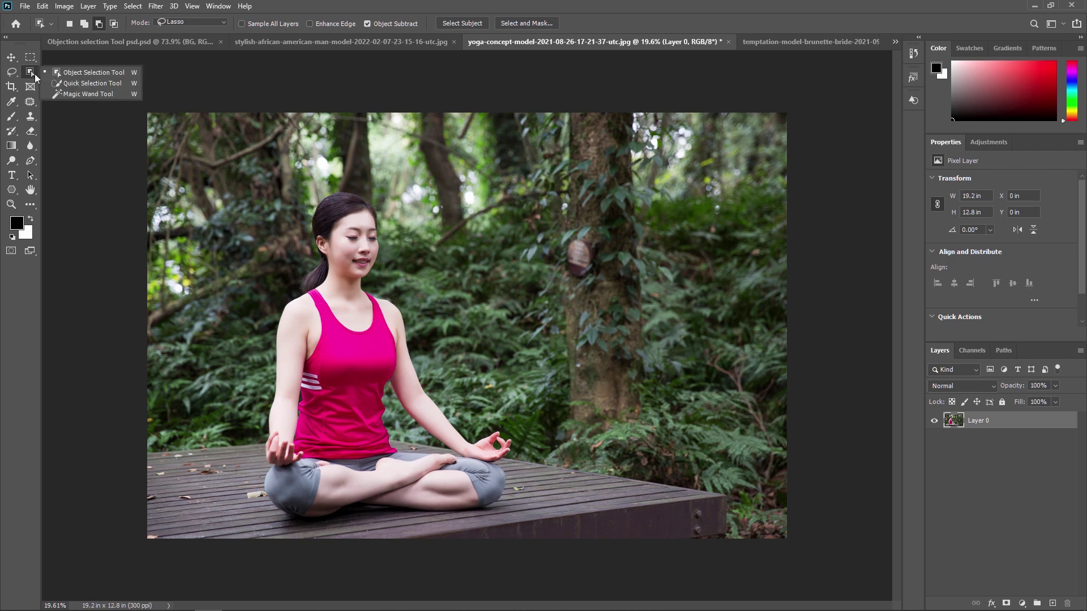
pyautogui.click(90, 74)
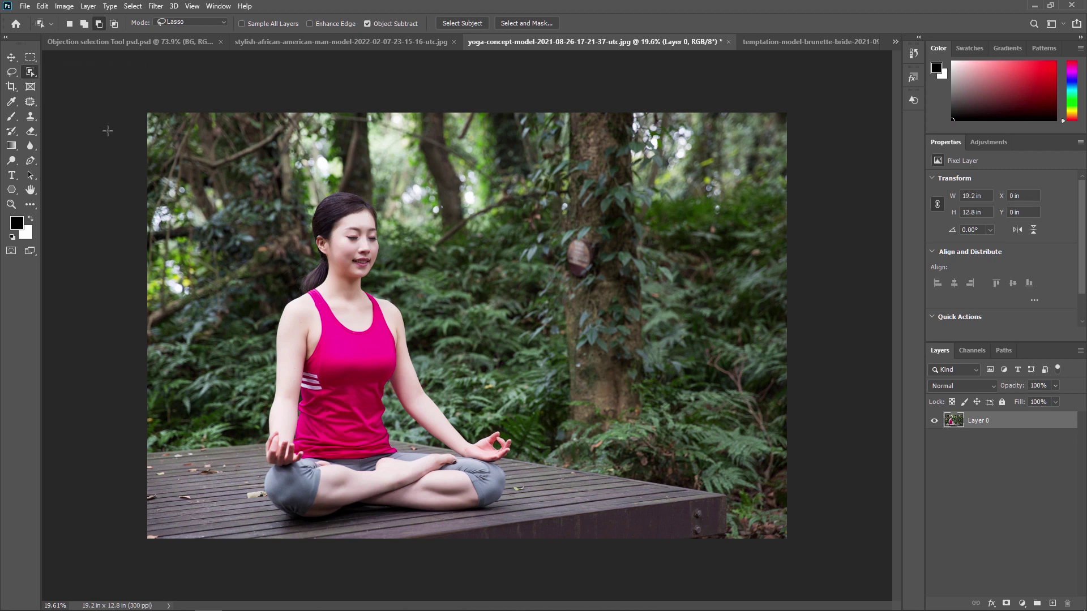
pyautogui.click(181, 22)
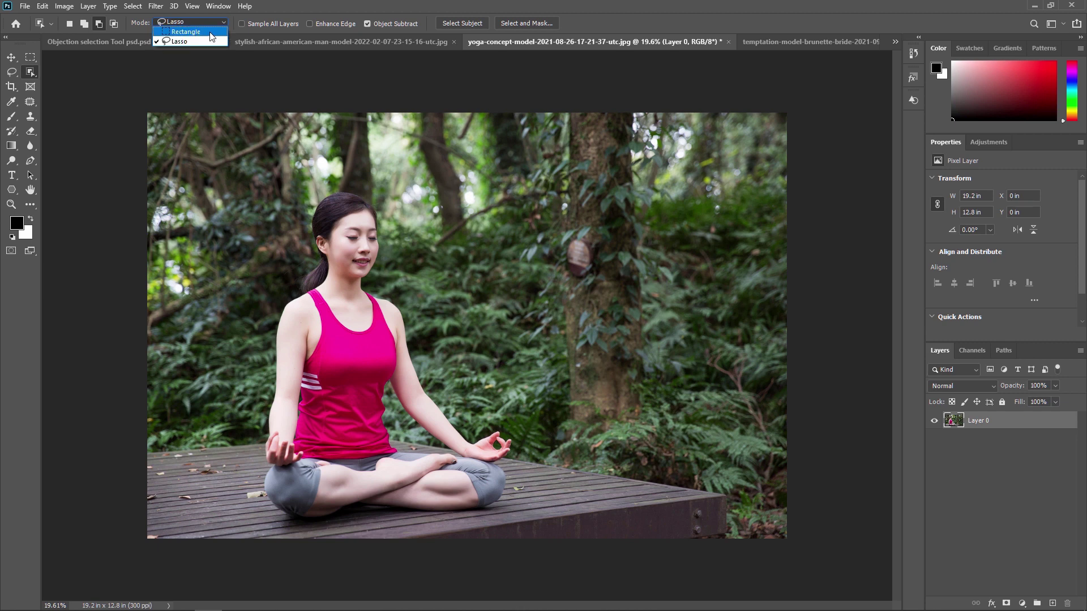
pyautogui.click(200, 33)
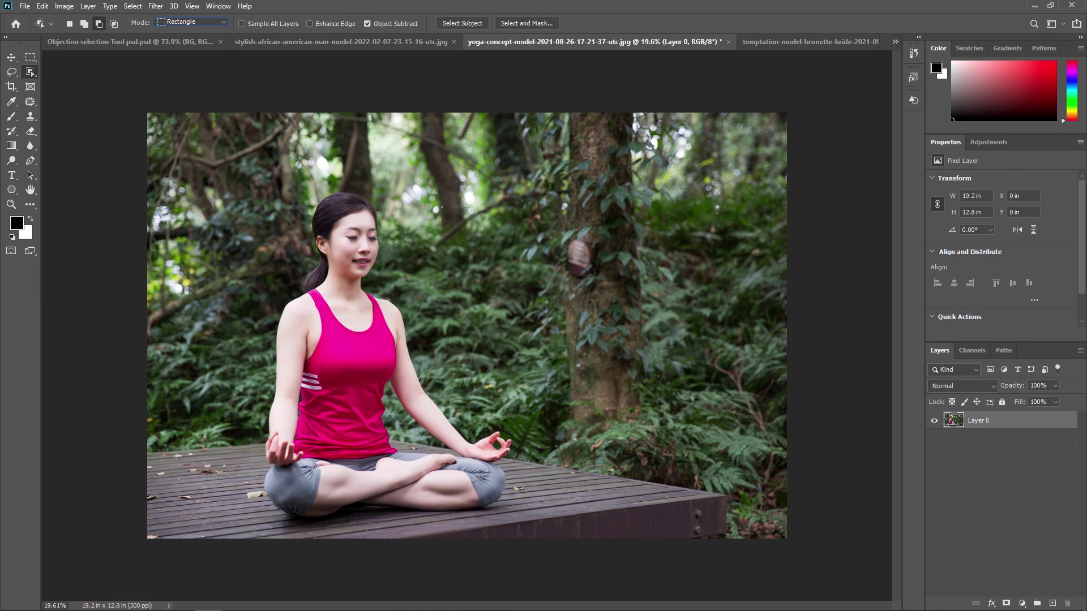
pyautogui.moveTo(244, 188); pyautogui.dragTo(525, 528)
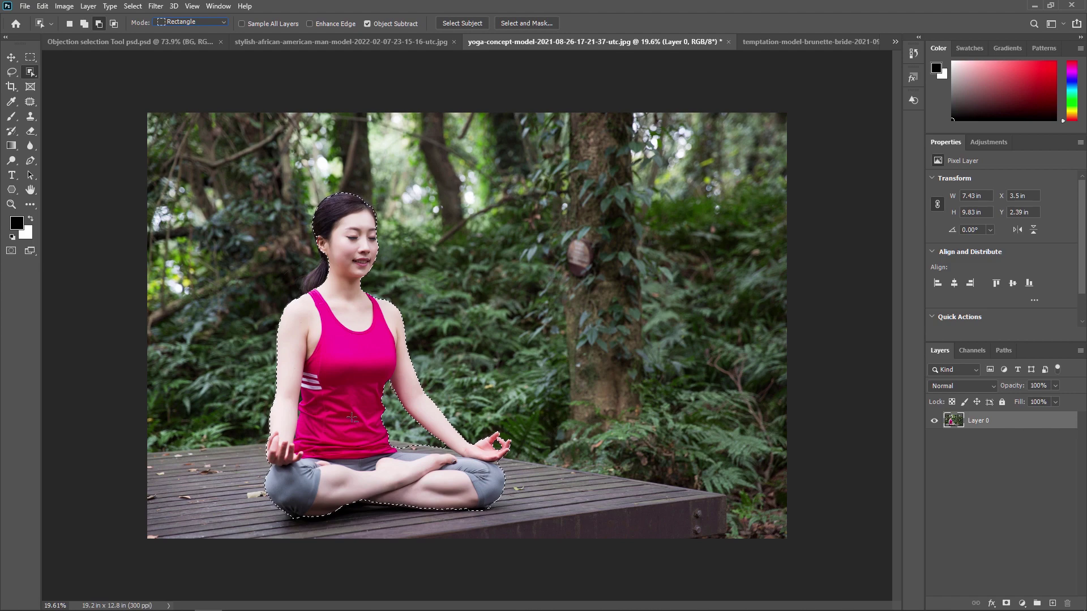
# Step: Try to subtract the deck area between the woman's forearm and foot from the selection with the Object Selection tool in Rectangle mode
pyautogui.click(11, 205)
pyautogui.click(399, 450)
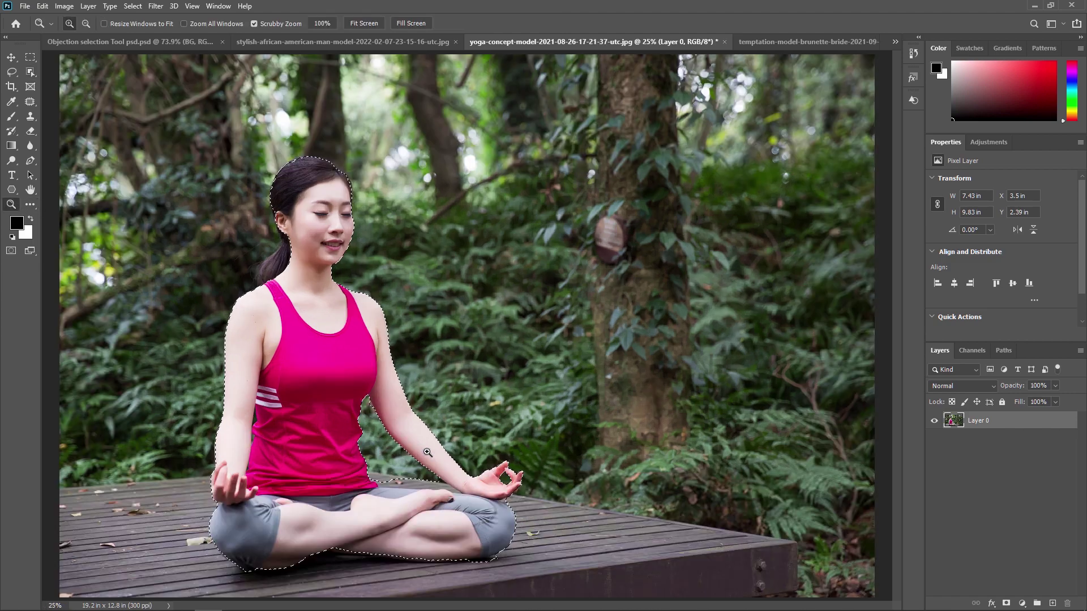
pyautogui.click(410, 423)
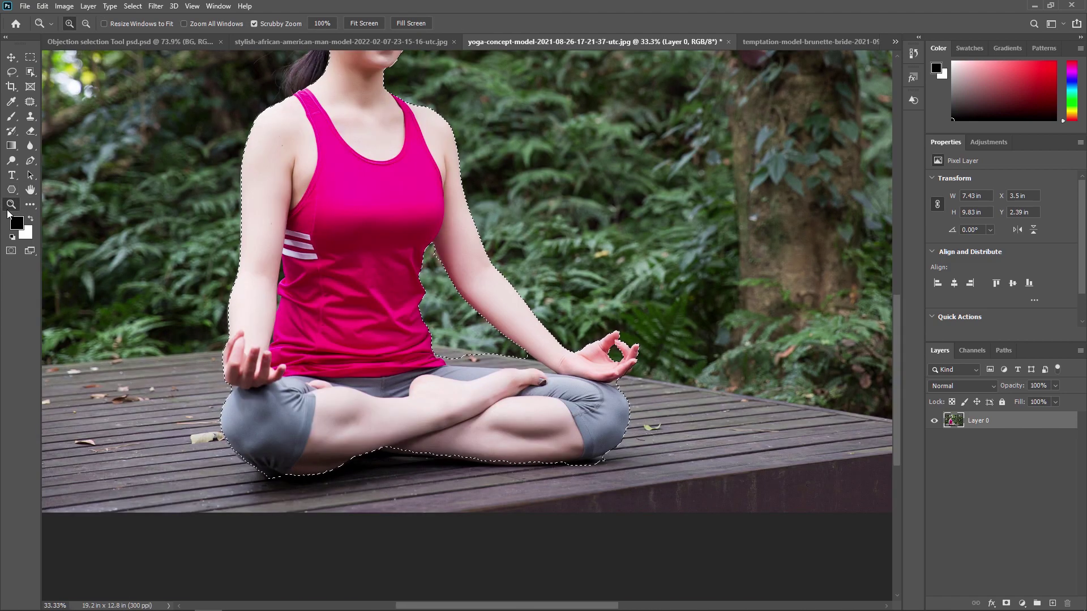
pyautogui.click(492, 365)
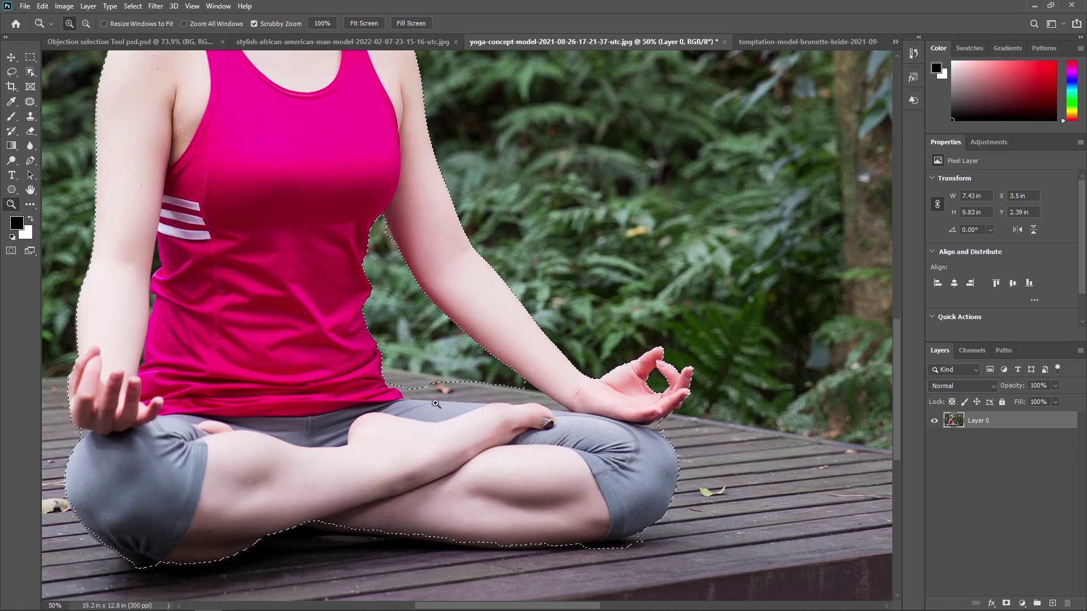
pyautogui.click(497, 409)
pyautogui.hscroll(1, 487, 404)
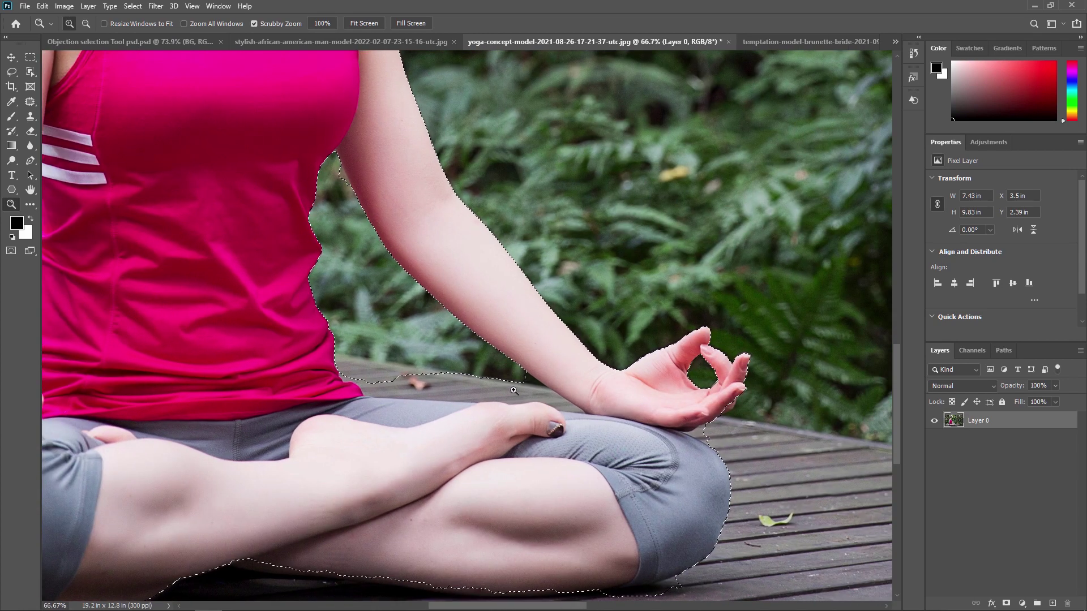
pyautogui.click(30, 72)
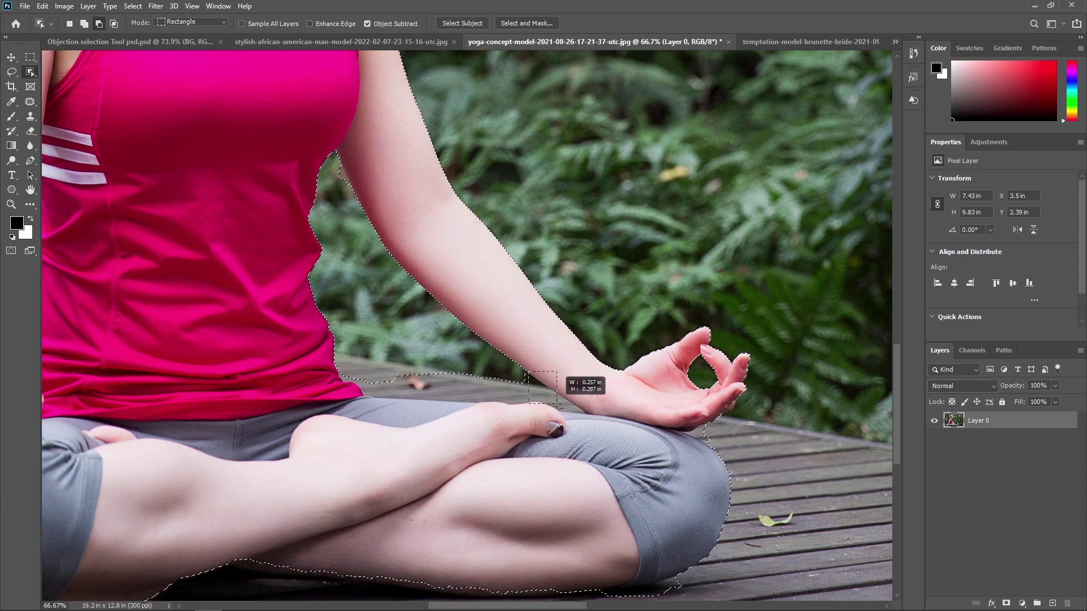
pyautogui.moveTo(558, 406); pyautogui.dragTo(610, 442)
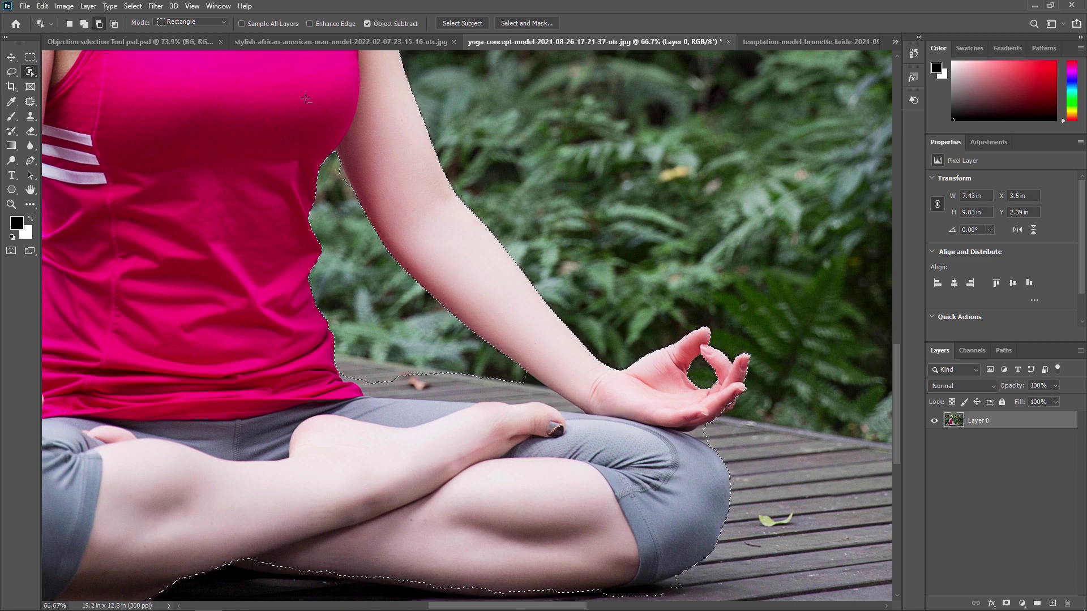
# Step: Switch the Object Selection mode to Lasso and subtract the deck area between the woman's waist, forearm and foot from the selection
pyautogui.click(194, 23)
pyautogui.click(196, 41)
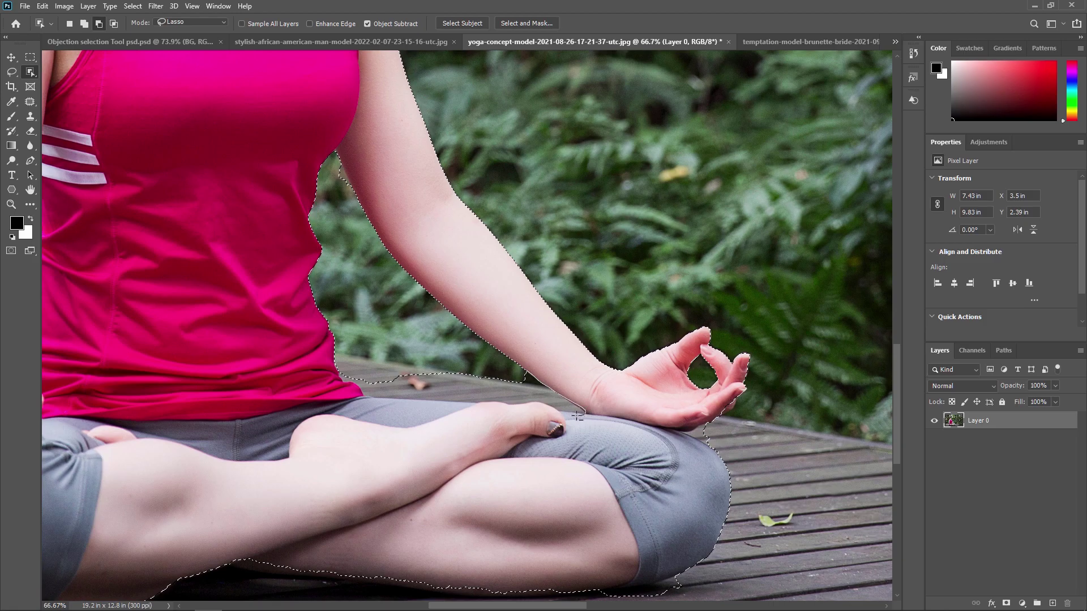
pyautogui.moveTo(559, 414); pyautogui.dragTo(484, 401)
pyautogui.moveTo(334, 368); pyautogui.dragTo(336, 370)
pyautogui.moveTo(526, 372); pyautogui.dragTo(566, 398)
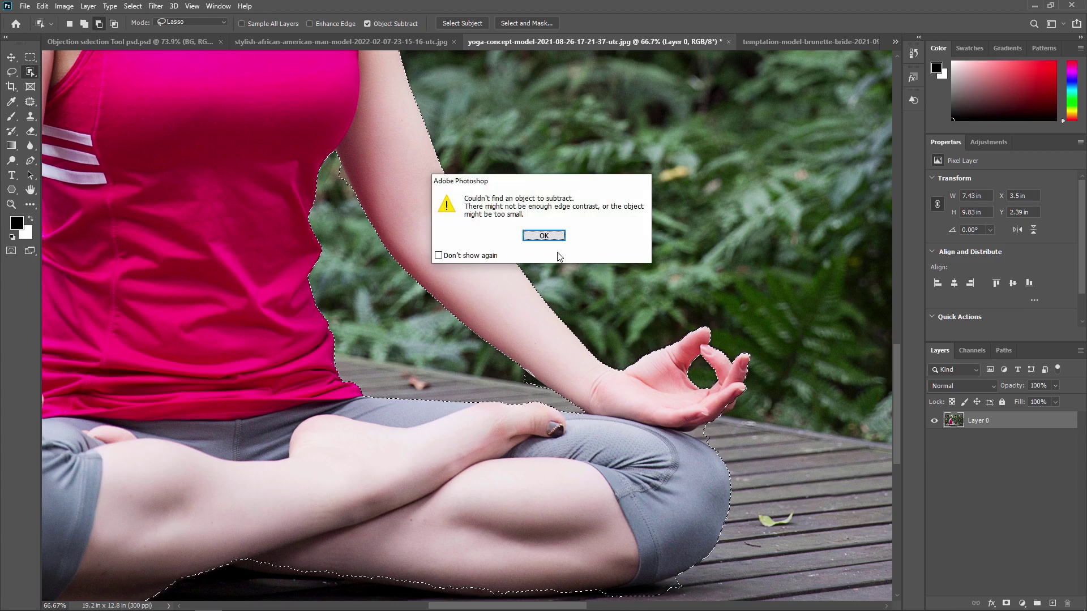
pyautogui.click(544, 236)
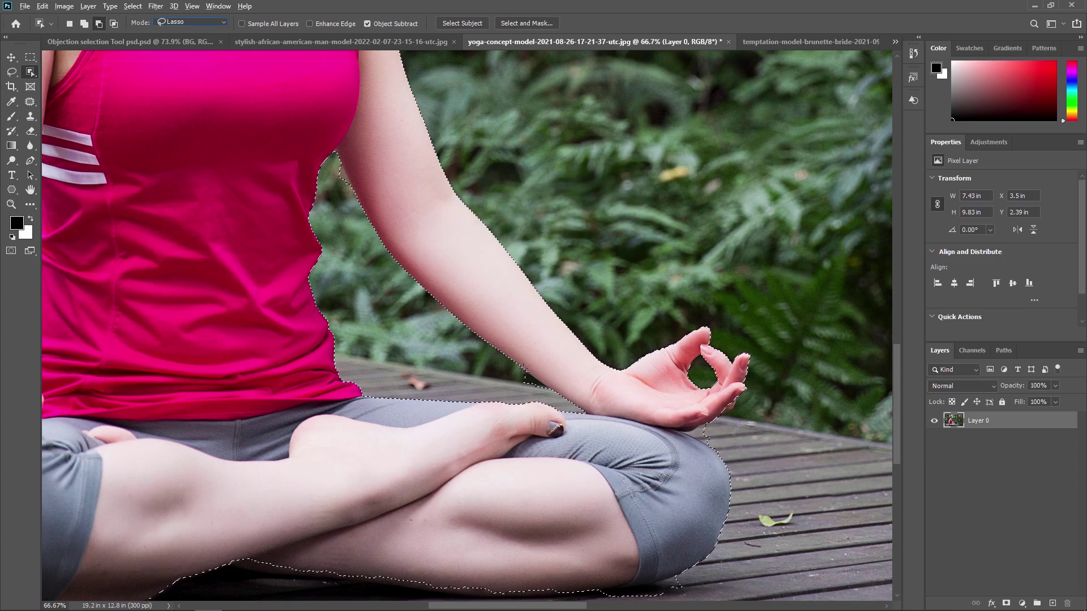
pyautogui.moveTo(517, 375); pyautogui.dragTo(523, 366)
# Step: Add the woman's ponytail and the hair behind her ear to the selection in Lasso mode
pyautogui.moveTo(470, 428)
pyautogui.mouseDown()
pyautogui.moveTo(482, 299)
pyautogui.moveTo(636, 328)
pyautogui.mouseUp()
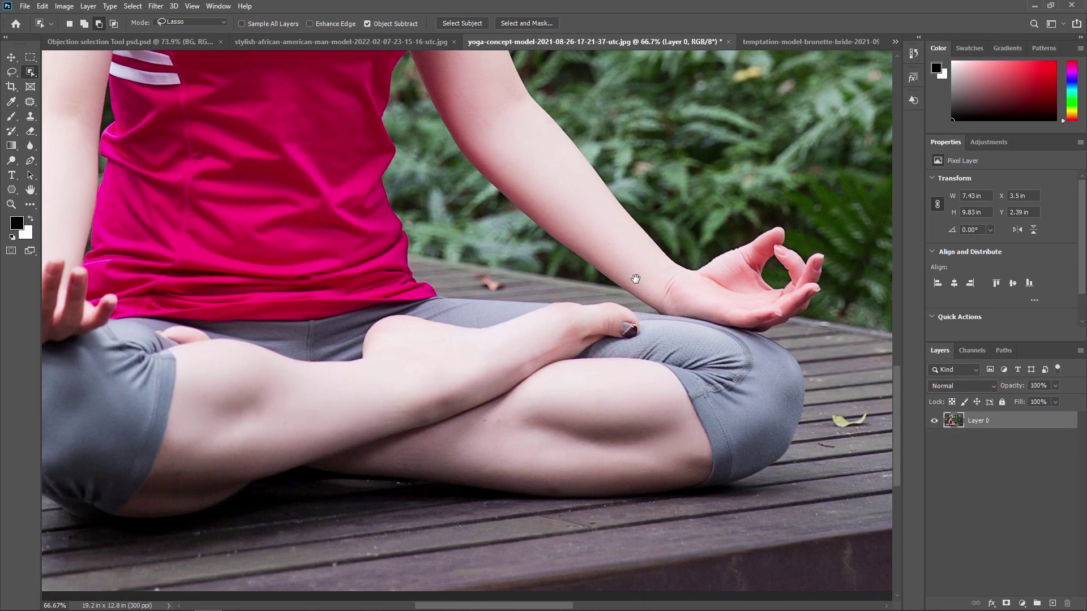
pyautogui.moveTo(317, 272); pyautogui.dragTo(544, 317)
pyautogui.moveTo(396, 255); pyautogui.dragTo(418, 538)
pyautogui.moveTo(391, 272); pyautogui.dragTo(452, 388)
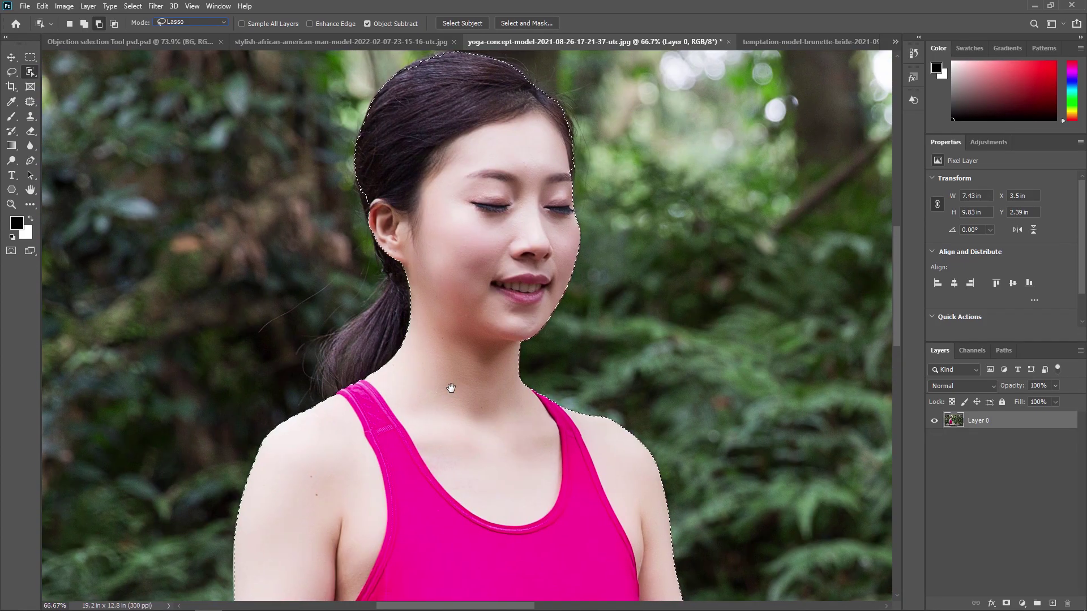
pyautogui.moveTo(464, 227); pyautogui.dragTo(457, 301)
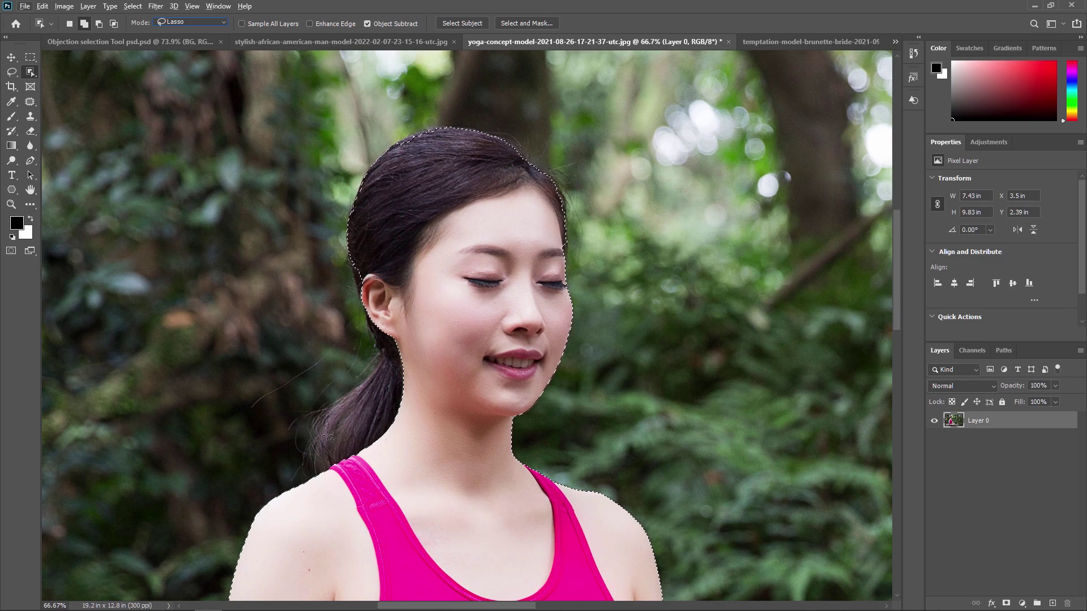
pyautogui.moveTo(318, 423)
pyautogui.mouseDown()
pyautogui.moveTo(365, 375)
pyautogui.moveTo(362, 306)
pyautogui.mouseUp()
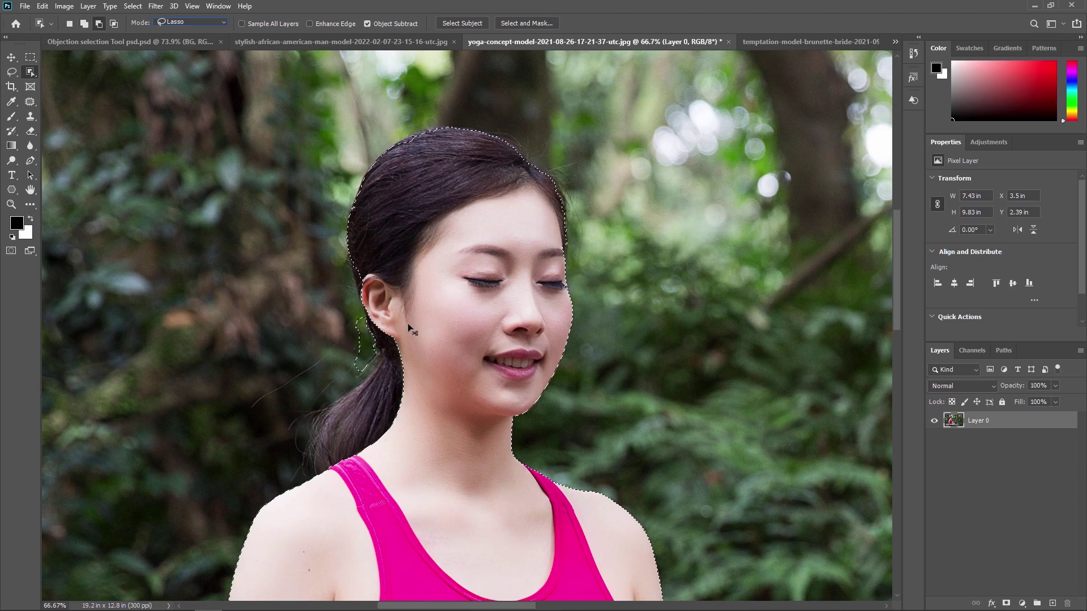
pyautogui.press('shift')
pyautogui.moveTo(307, 453)
pyautogui.mouseDown()
pyautogui.moveTo(321, 403)
pyautogui.moveTo(354, 384)
pyautogui.moveTo(375, 341)
pyautogui.moveTo(367, 321)
pyautogui.moveTo(402, 376)
pyautogui.moveTo(375, 438)
pyautogui.moveTo(318, 478)
pyautogui.mouseUp()
pyautogui.press('shift')
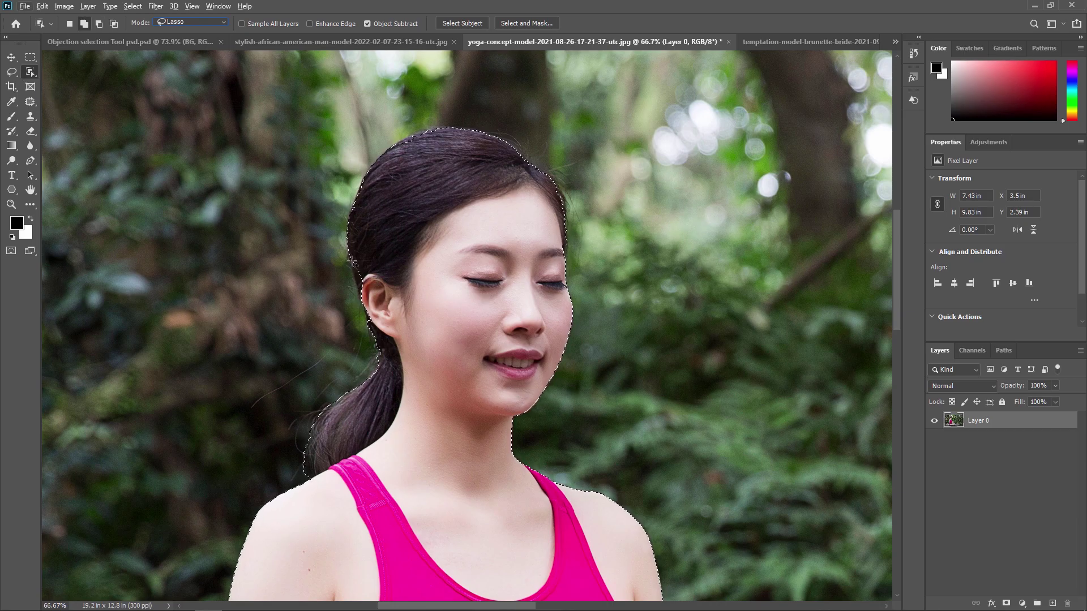
pyautogui.moveTo(371, 293)
pyautogui.mouseDown()
pyautogui.moveTo(359, 254)
pyautogui.moveTo(350, 258)
pyautogui.mouseUp()
# Step: Copy the selected meditating woman onto a new layer
pyautogui.press('v')
pyautogui.hotkey('ctrl', '-')
pyautogui.hotkey('ctrl', '-')
pyautogui.hotkey('ctrl', '-')
pyautogui.hotkey('ctrl', '-')
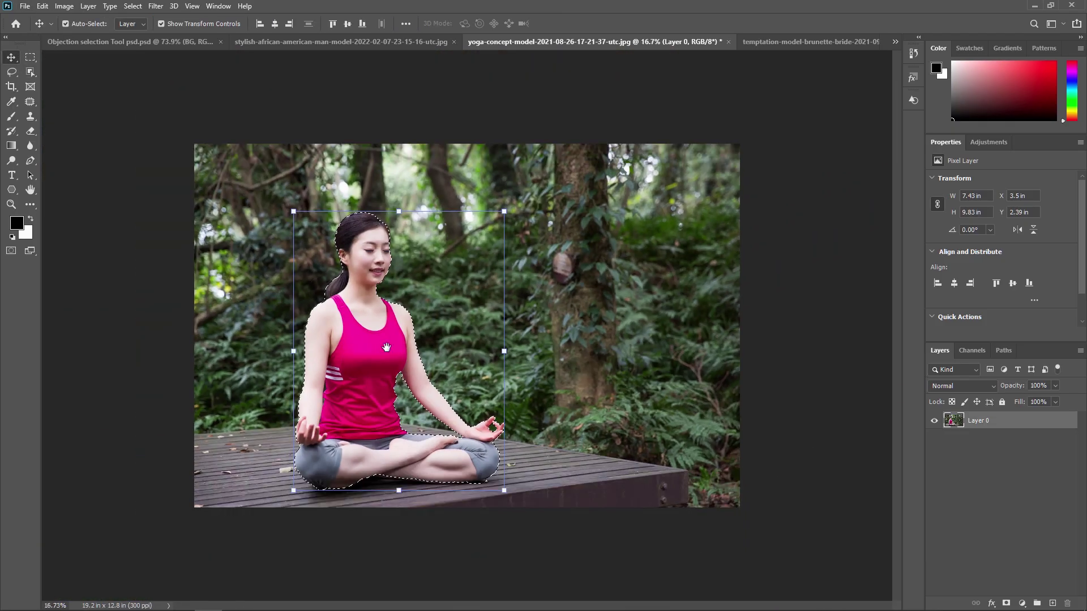
pyautogui.scroll(3, 399, 327)
pyautogui.hotkey('ctrl', 'j')
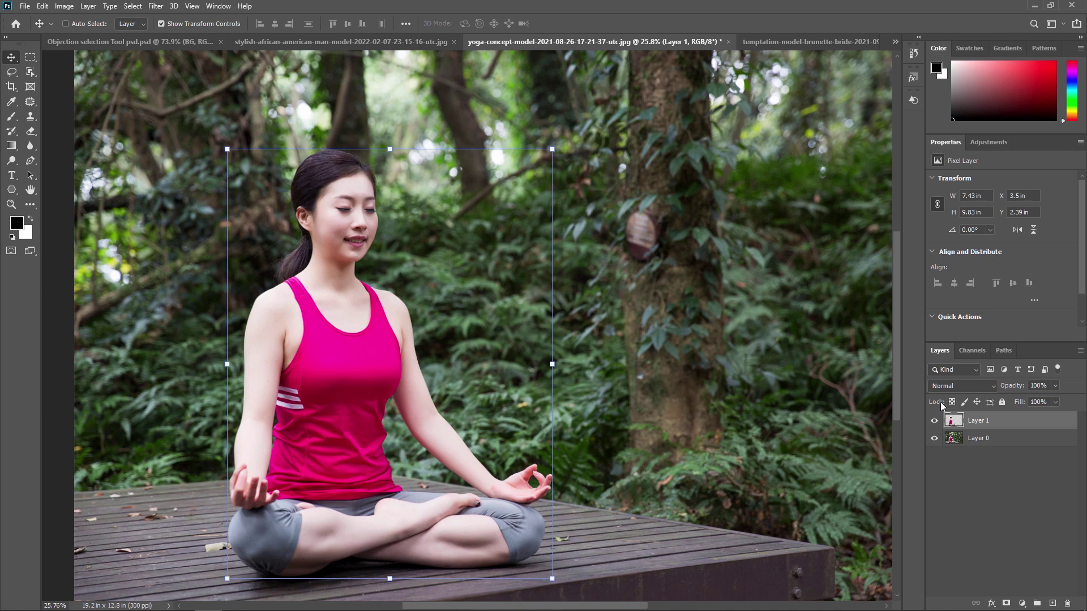
# Step: Hide Layer 0 and move the cut-out woman to about X 6.14 in, Y 1.49 in
pyautogui.press('ctrl')
pyautogui.click(934, 438)
pyautogui.moveTo(303, 402); pyautogui.dragTo(451, 338)
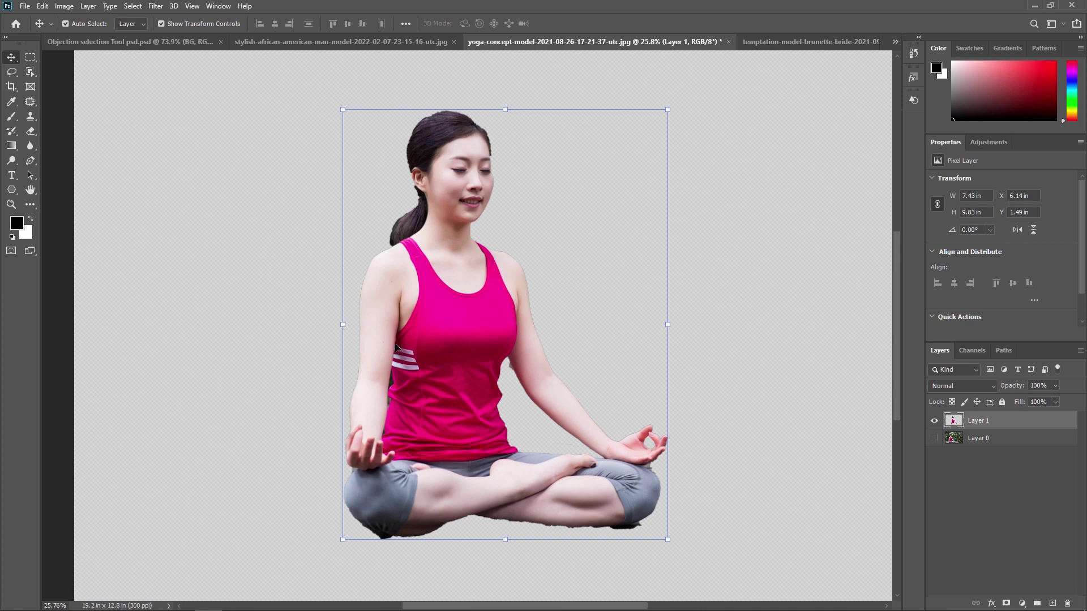
# Step: Bring up the bride photo and select the bride with the Object Selection tool in Rectangle mode
pyautogui.click(789, 44)
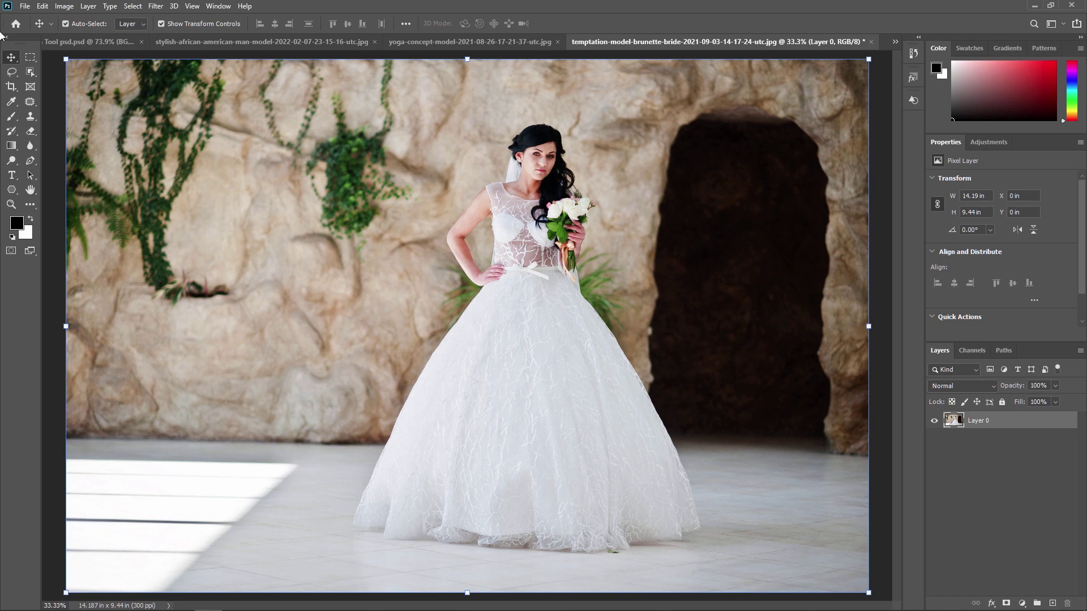
pyautogui.click(30, 72)
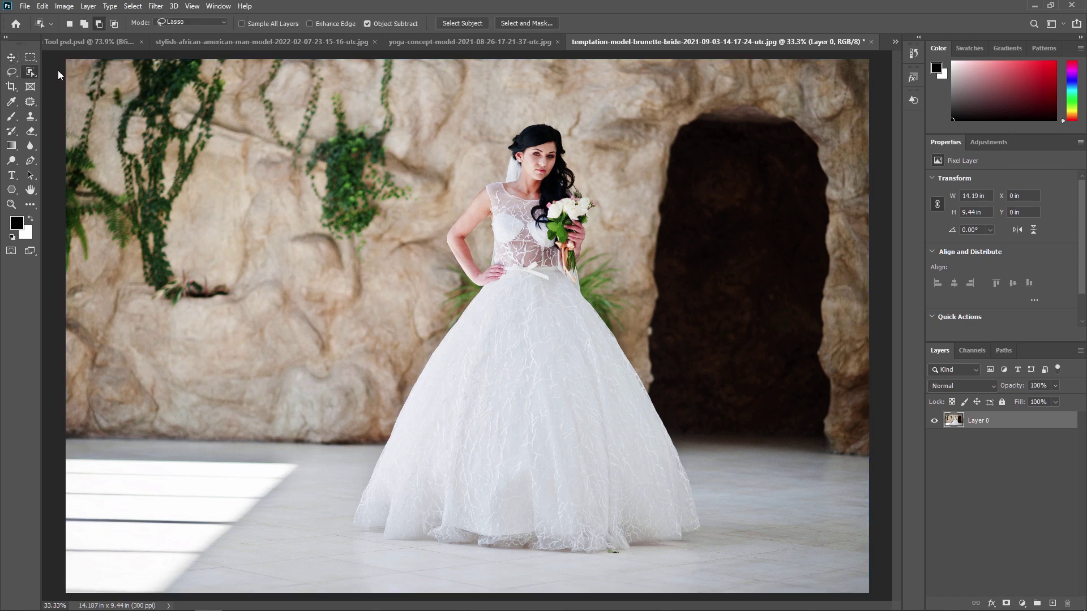
pyautogui.click(178, 22)
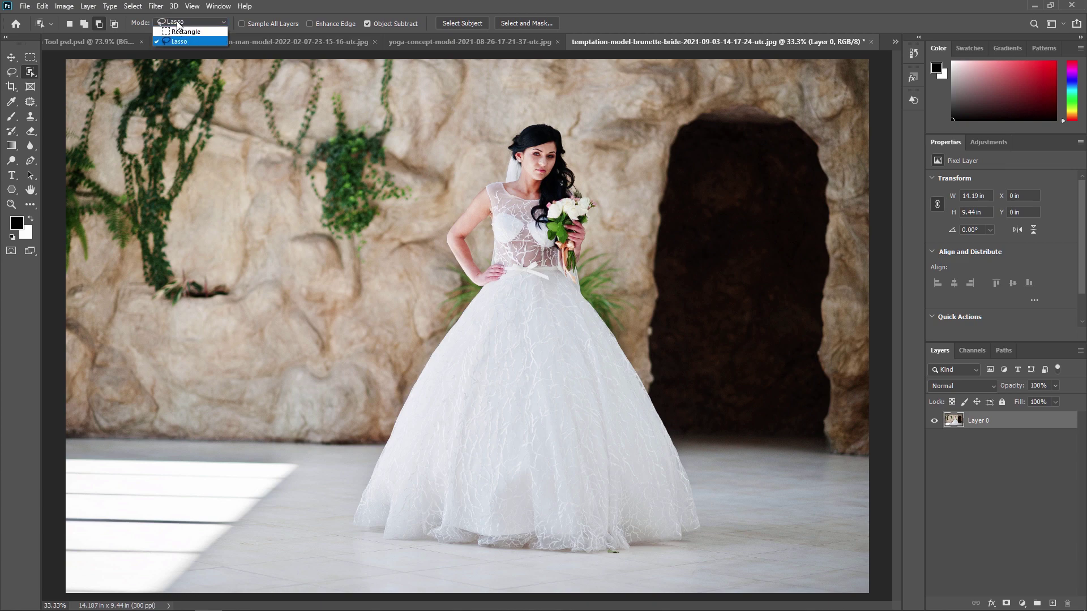
pyautogui.click(187, 33)
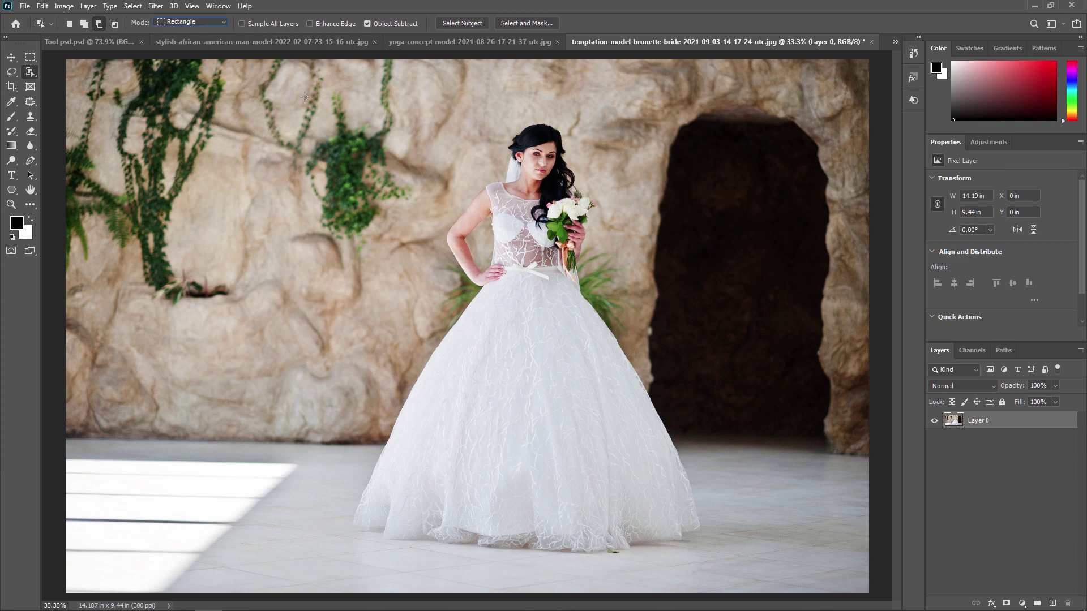
pyautogui.moveTo(354, 103); pyautogui.dragTo(702, 544)
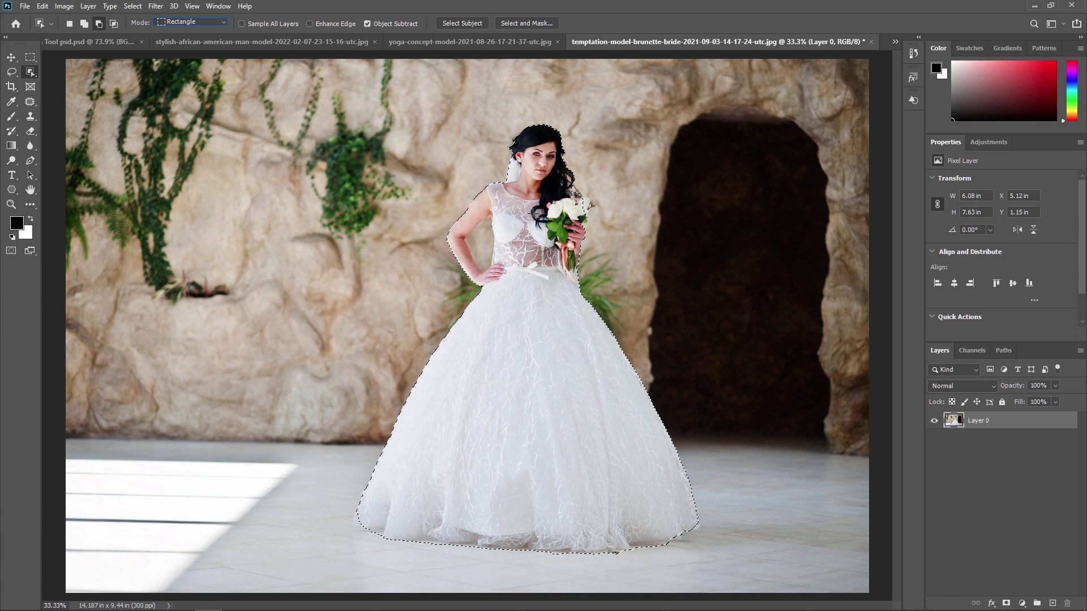
# Step: Add the greenery sprig between the bride's hair and the bouquet to the selection with the Object Selection tool in Rectangle mode
pyautogui.click(12, 205)
pyautogui.click(600, 191)
pyautogui.click(497, 187)
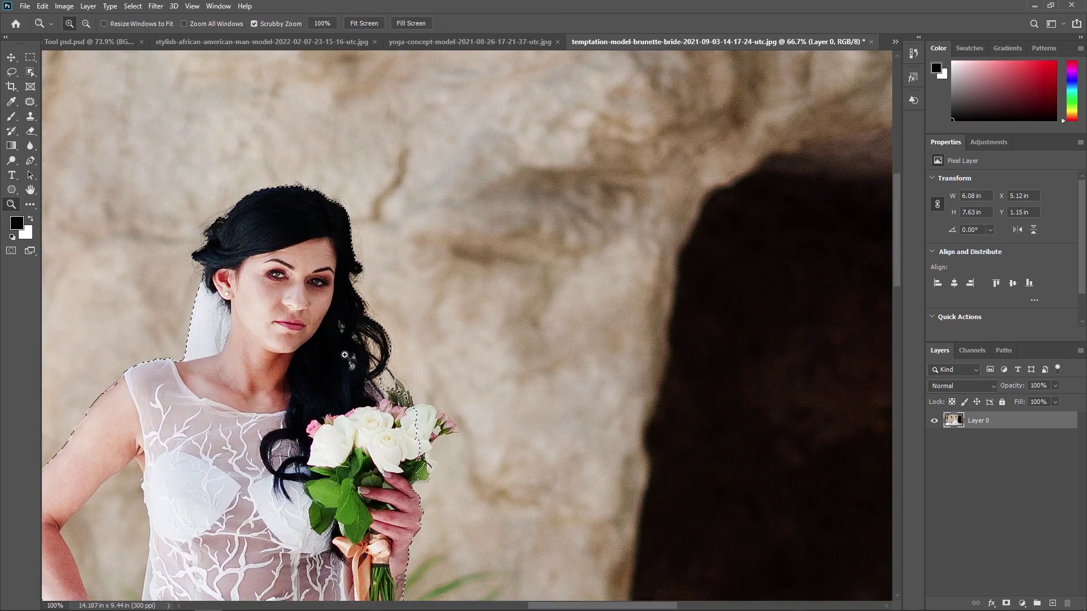
pyautogui.click(459, 290)
pyautogui.click(459, 290)
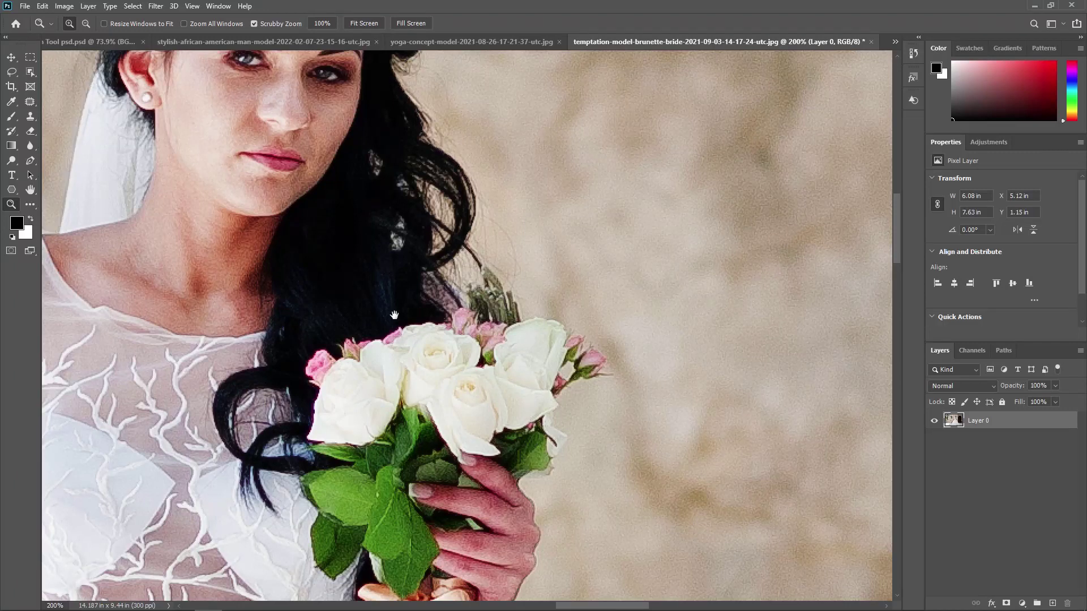
pyautogui.scroll(2, 391, 312)
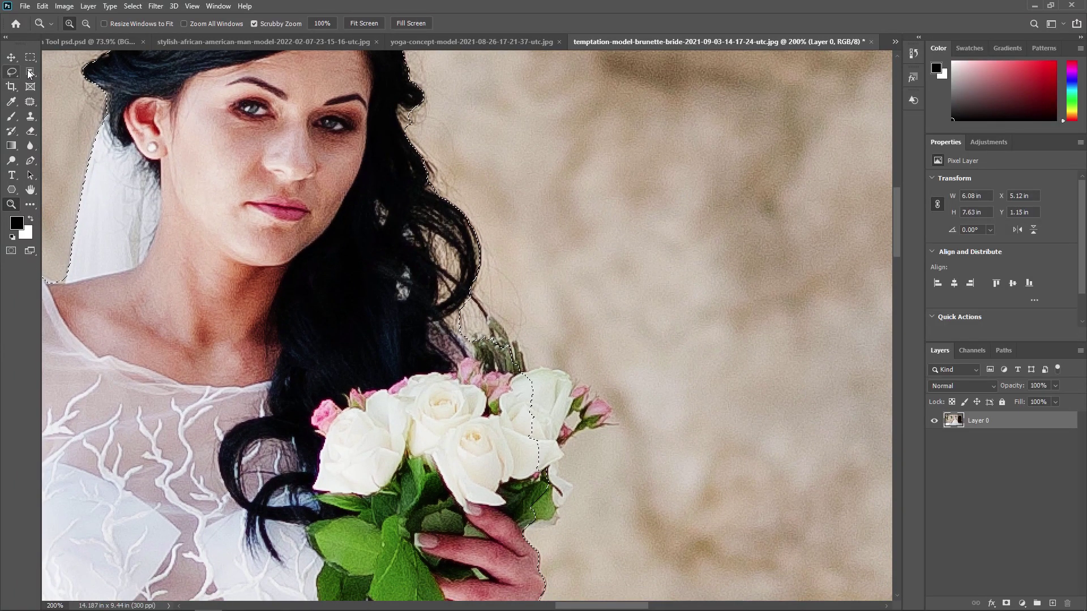
pyautogui.press('w')
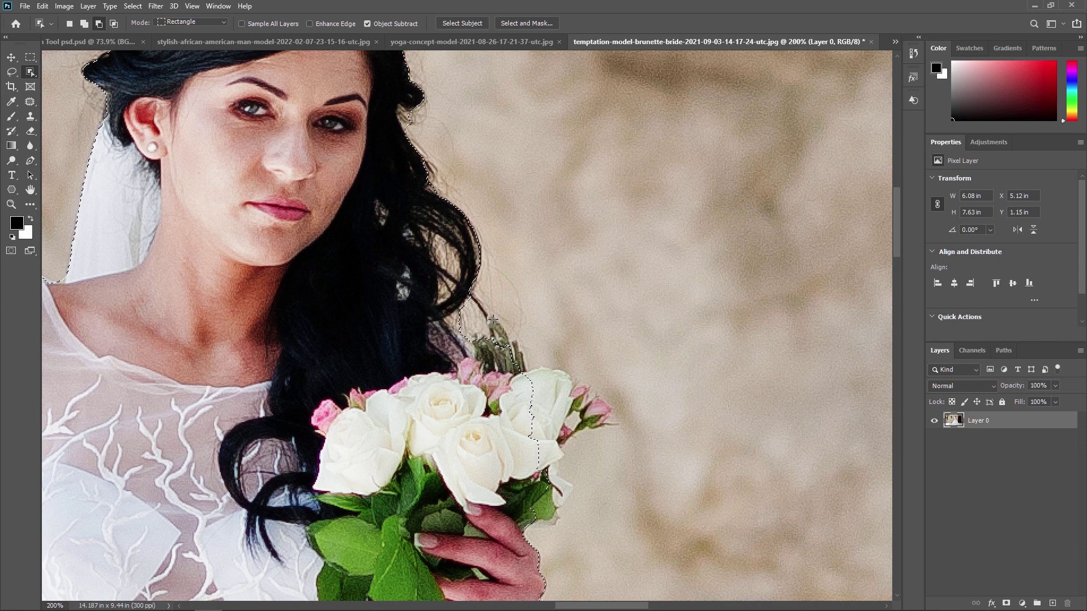
pyautogui.moveTo(475, 295); pyautogui.dragTo(585, 453)
pyautogui.moveTo(508, 318); pyautogui.dragTo(557, 352)
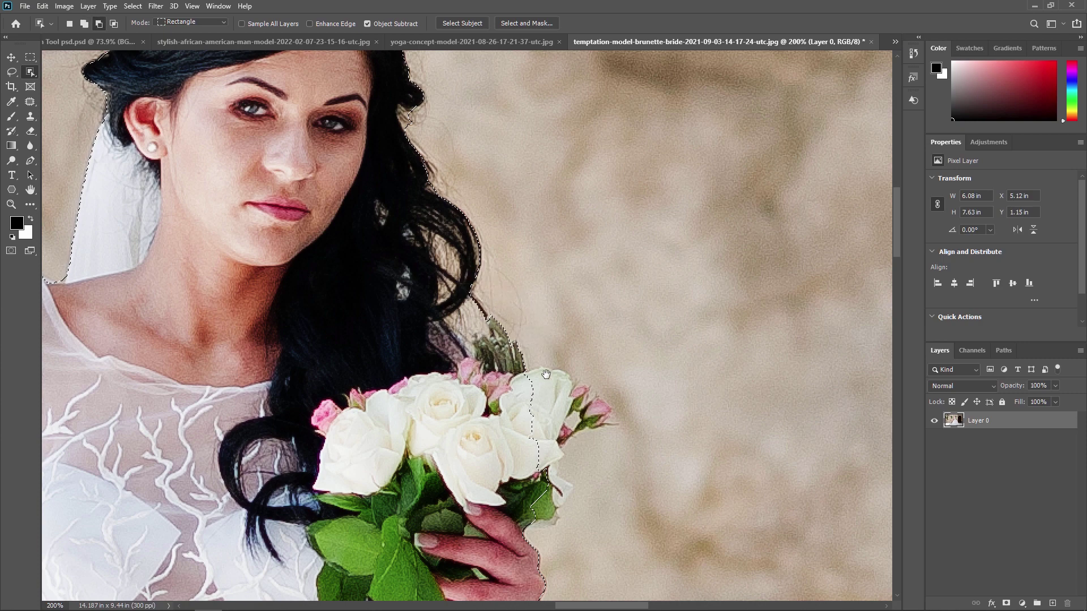
# Step: Add the missed roses and buds at the bouquet's outer edge to the selection, keeping Rectangle mode
pyautogui.scroll(-3, 572, 445)
pyautogui.click(195, 22)
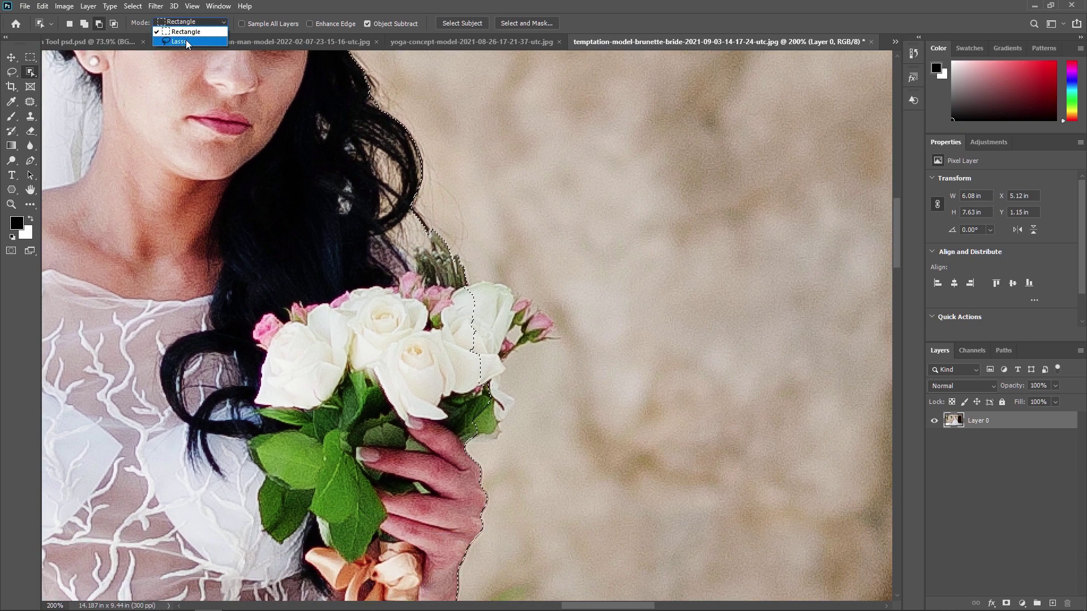
pyautogui.click(185, 32)
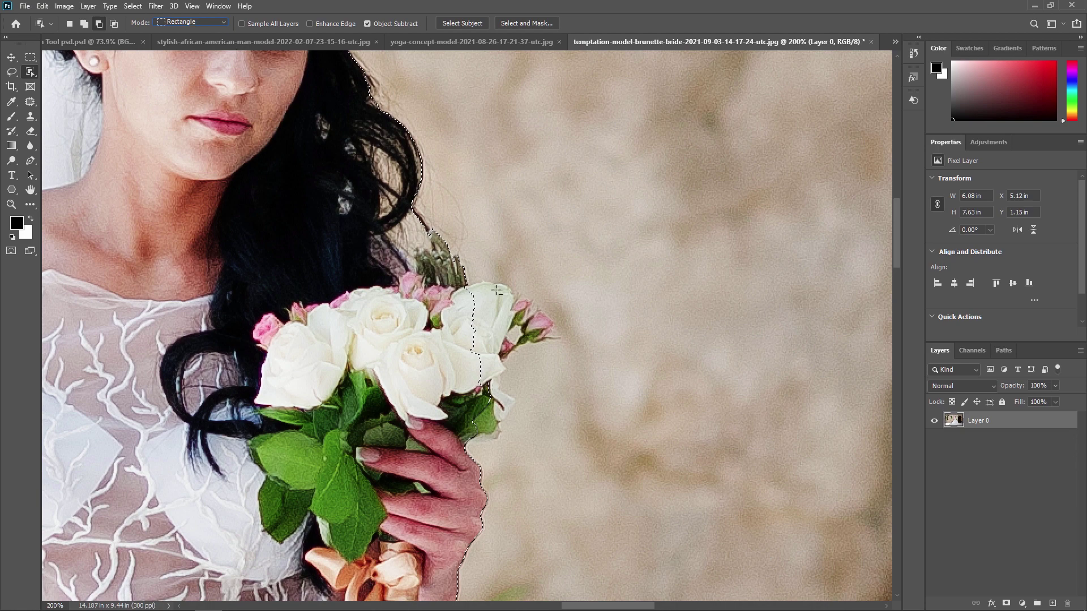
pyautogui.moveTo(449, 277); pyautogui.dragTo(553, 409)
# Step: Subtract the background gap between the bride's bent arm and waist from the selection with the Object Selection tool in Lasso mode
pyautogui.scroll(-15, 533, 405)
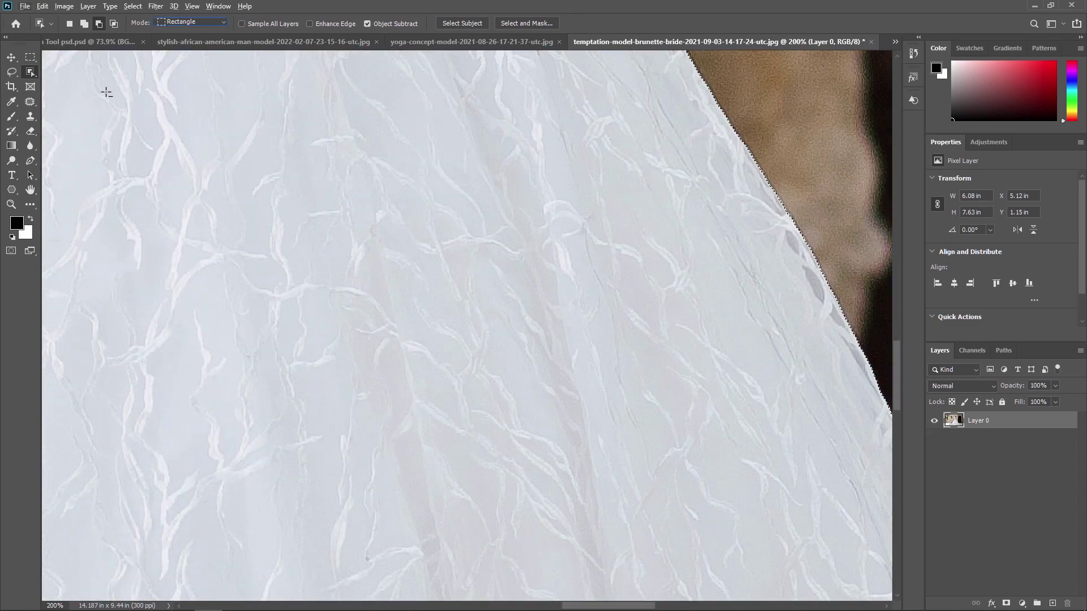
pyautogui.click(11, 57)
pyautogui.scroll(-3, 535, 342)
pyautogui.scroll(-5, 535, 342)
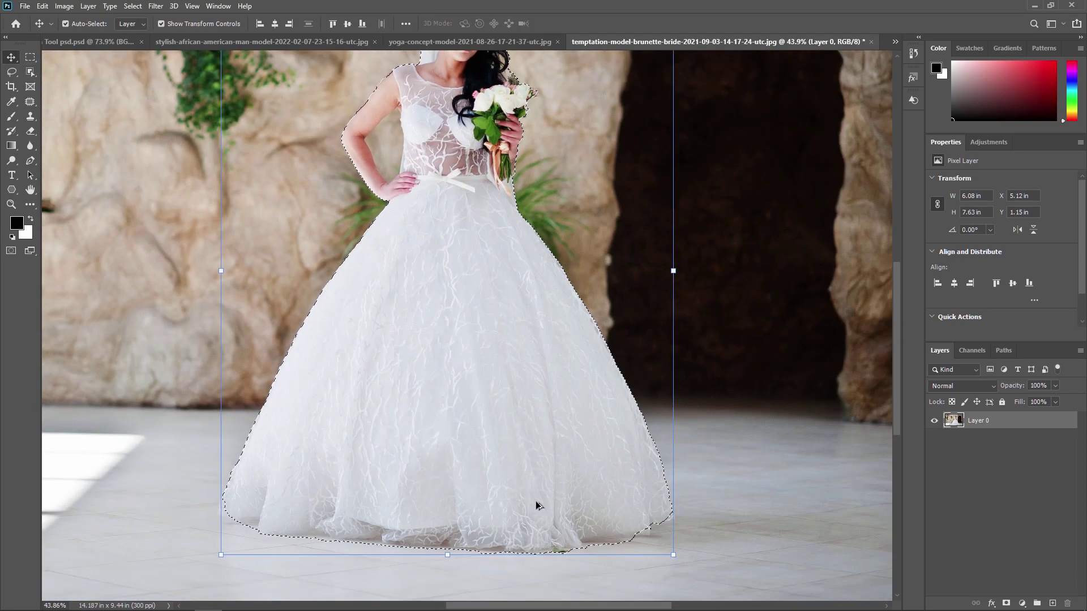
pyautogui.scroll(3, 445, 394)
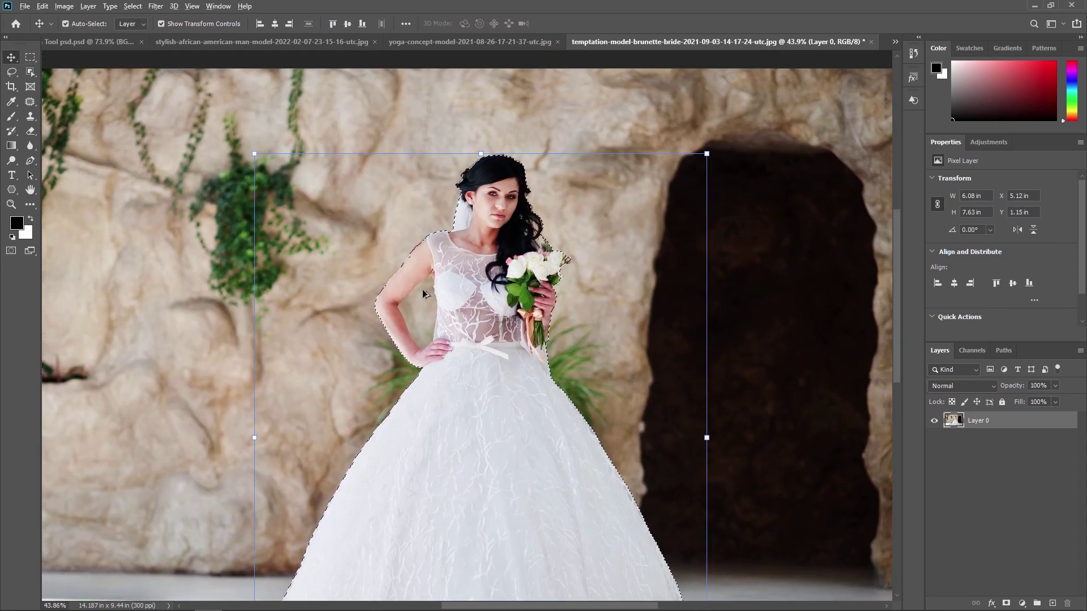
pyautogui.scroll(5, 423, 294)
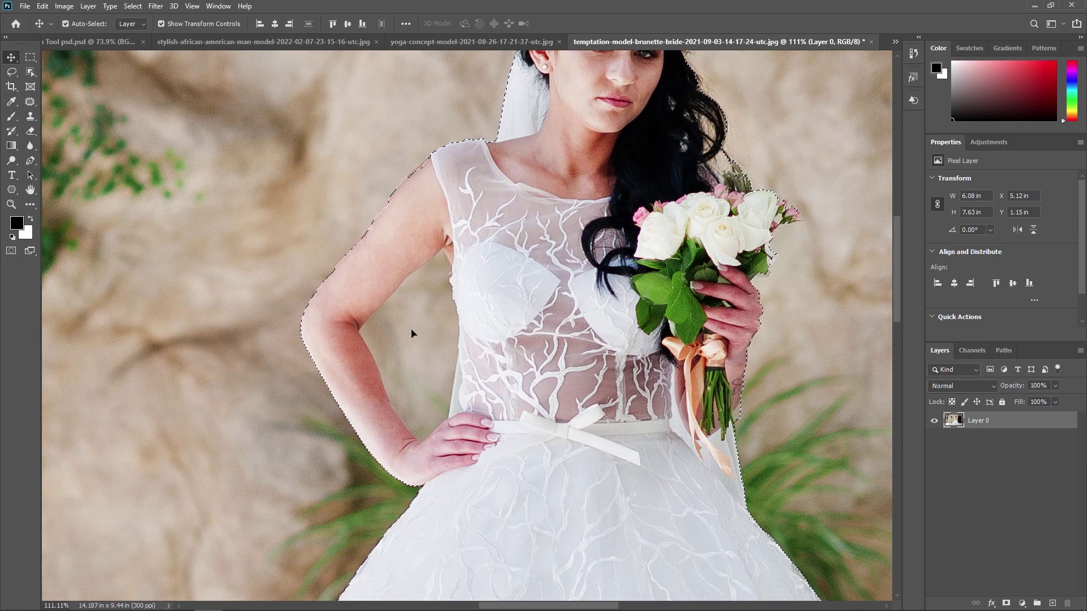
pyautogui.click(29, 72)
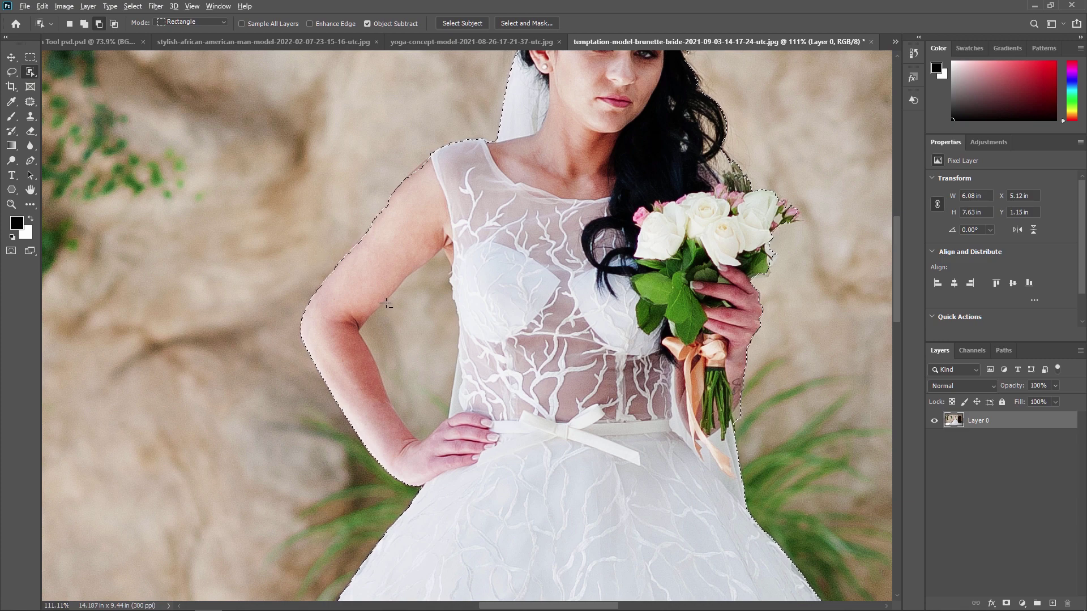
pyautogui.moveTo(387, 302); pyautogui.dragTo(475, 242)
pyautogui.click(187, 22)
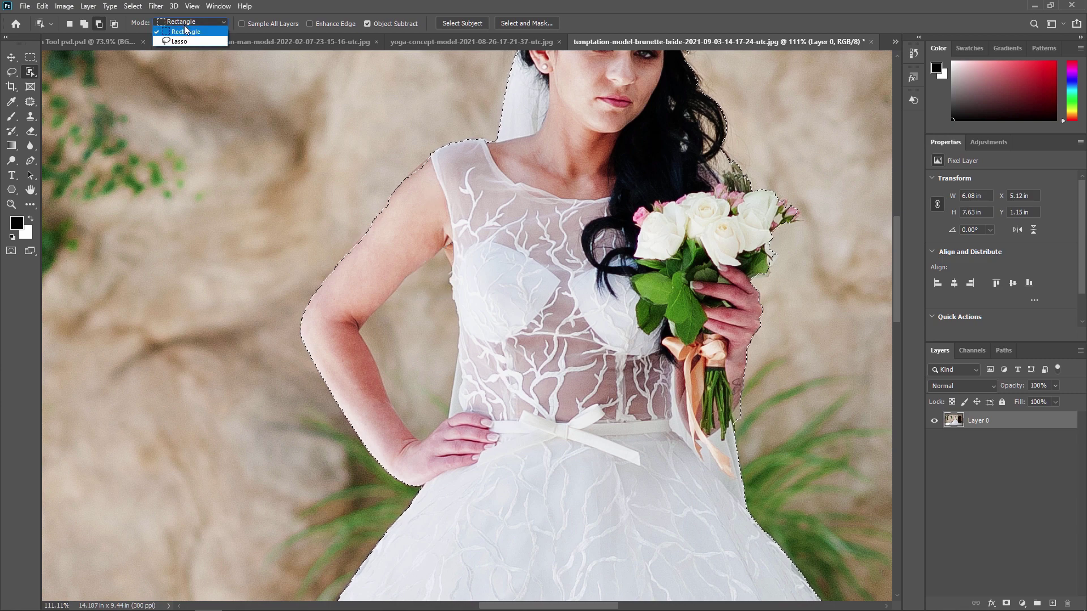
pyautogui.click(182, 42)
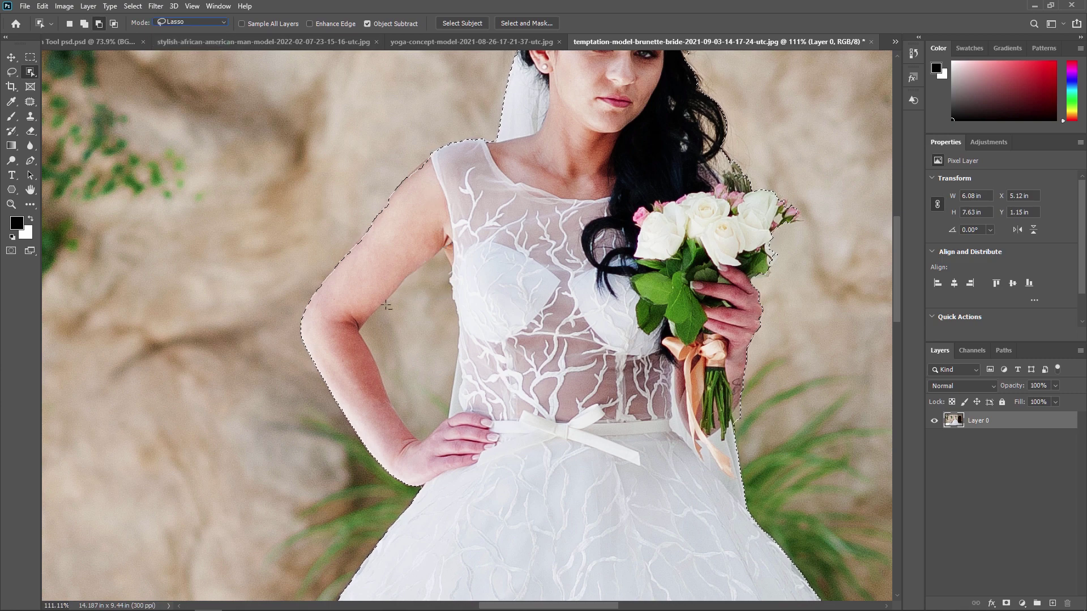
pyautogui.moveTo(406, 288); pyautogui.dragTo(425, 262)
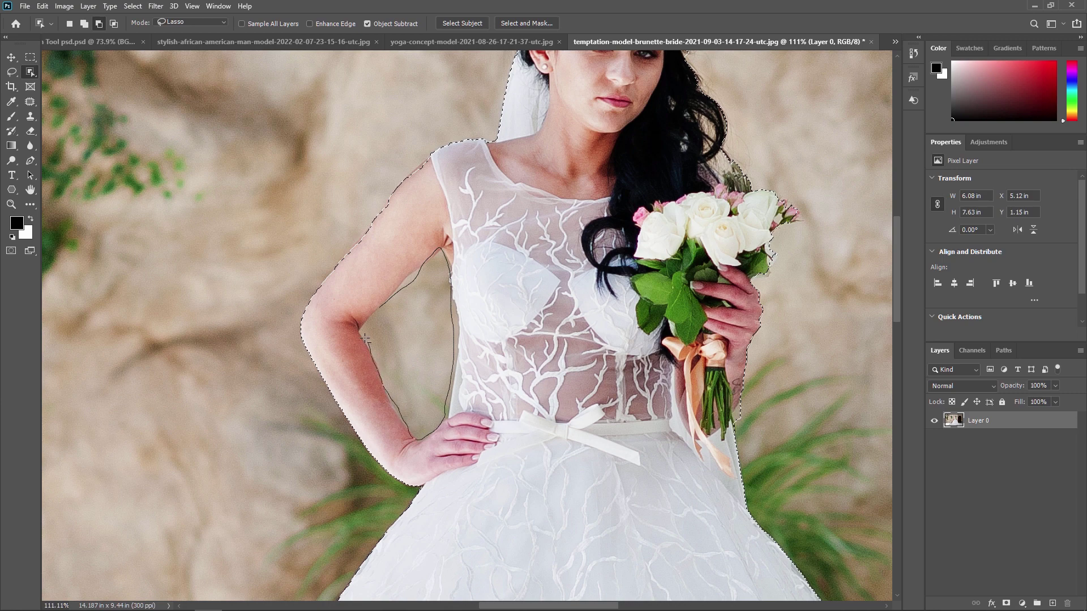
pyautogui.moveTo(400, 293); pyautogui.dragTo(404, 291)
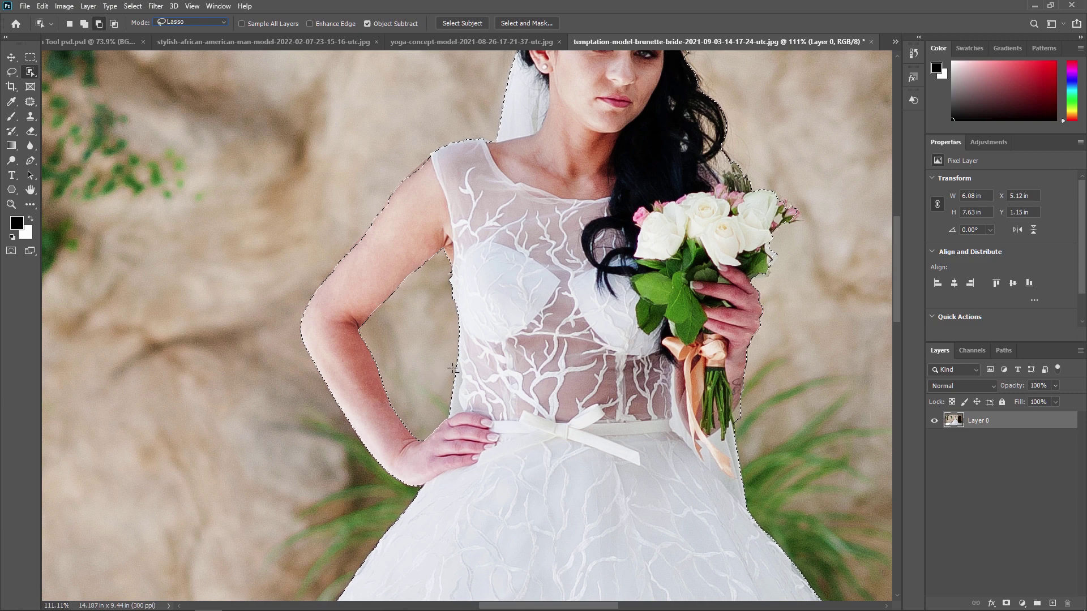
# Step: Copy the selected bride to a new layer
pyautogui.click(11, 57)
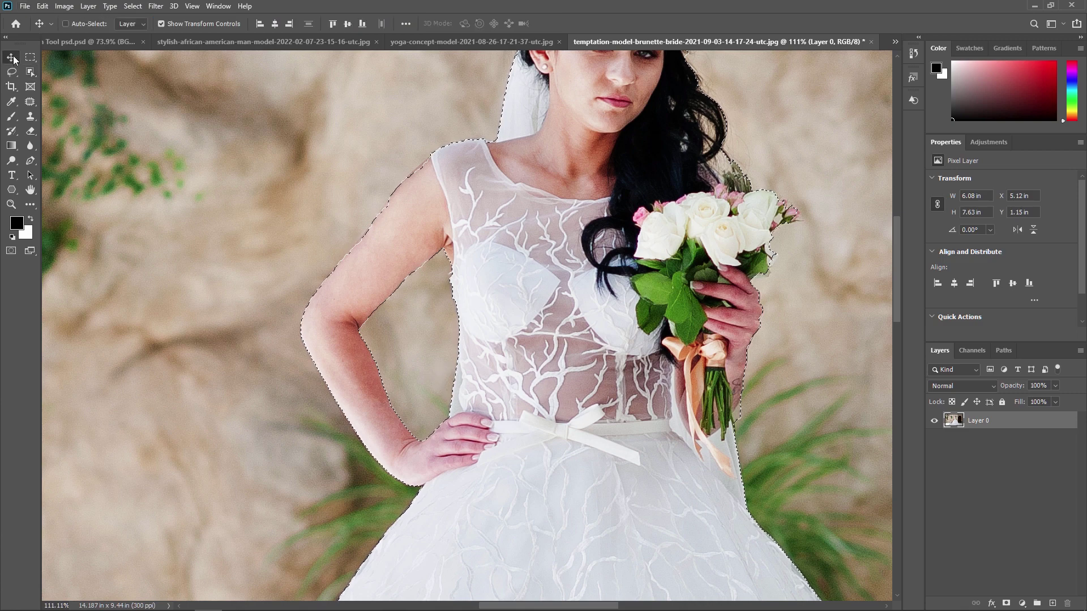
pyautogui.hotkey('ctrl', 'j')
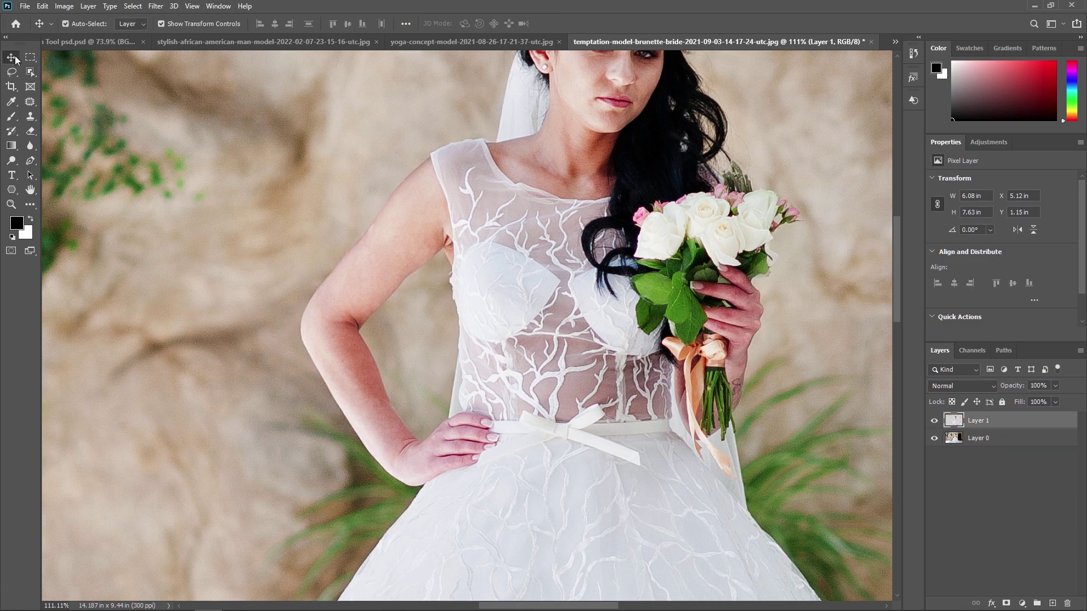
# Step: Hide Layer 0 and move the cut-out bride to about X 3.57 in, Y 0.91 in
pyautogui.click(934, 438)
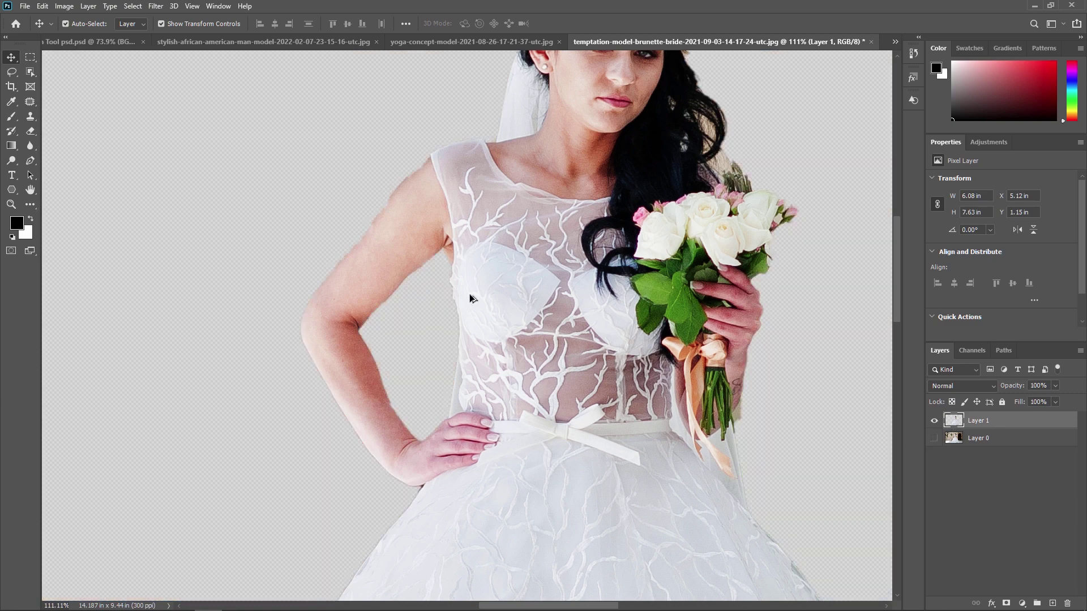
pyautogui.scroll(-8, 470, 292)
pyautogui.moveTo(496, 418); pyautogui.dragTo(435, 399)
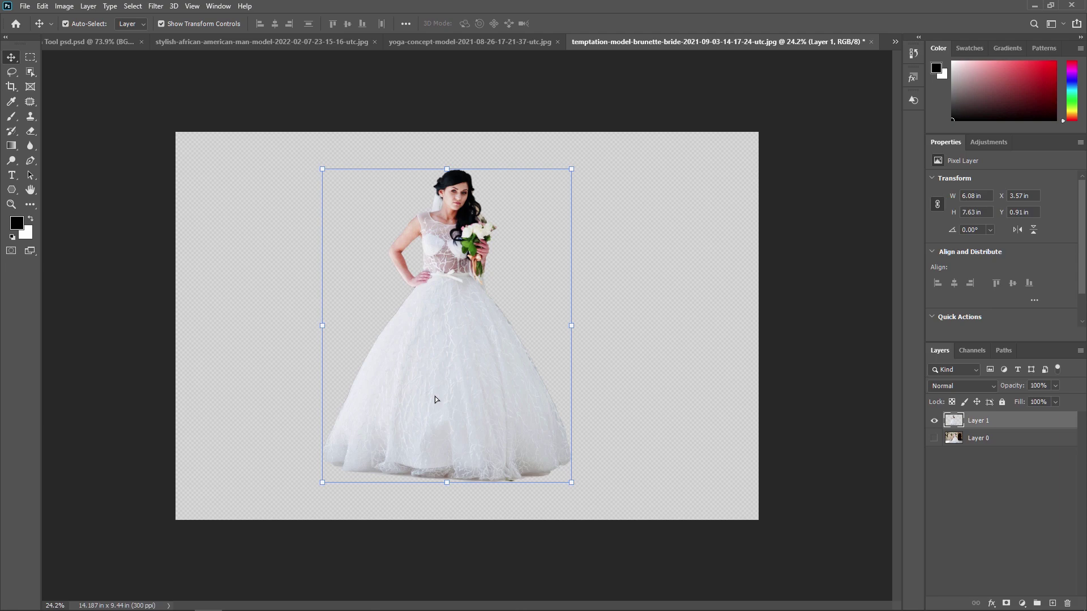